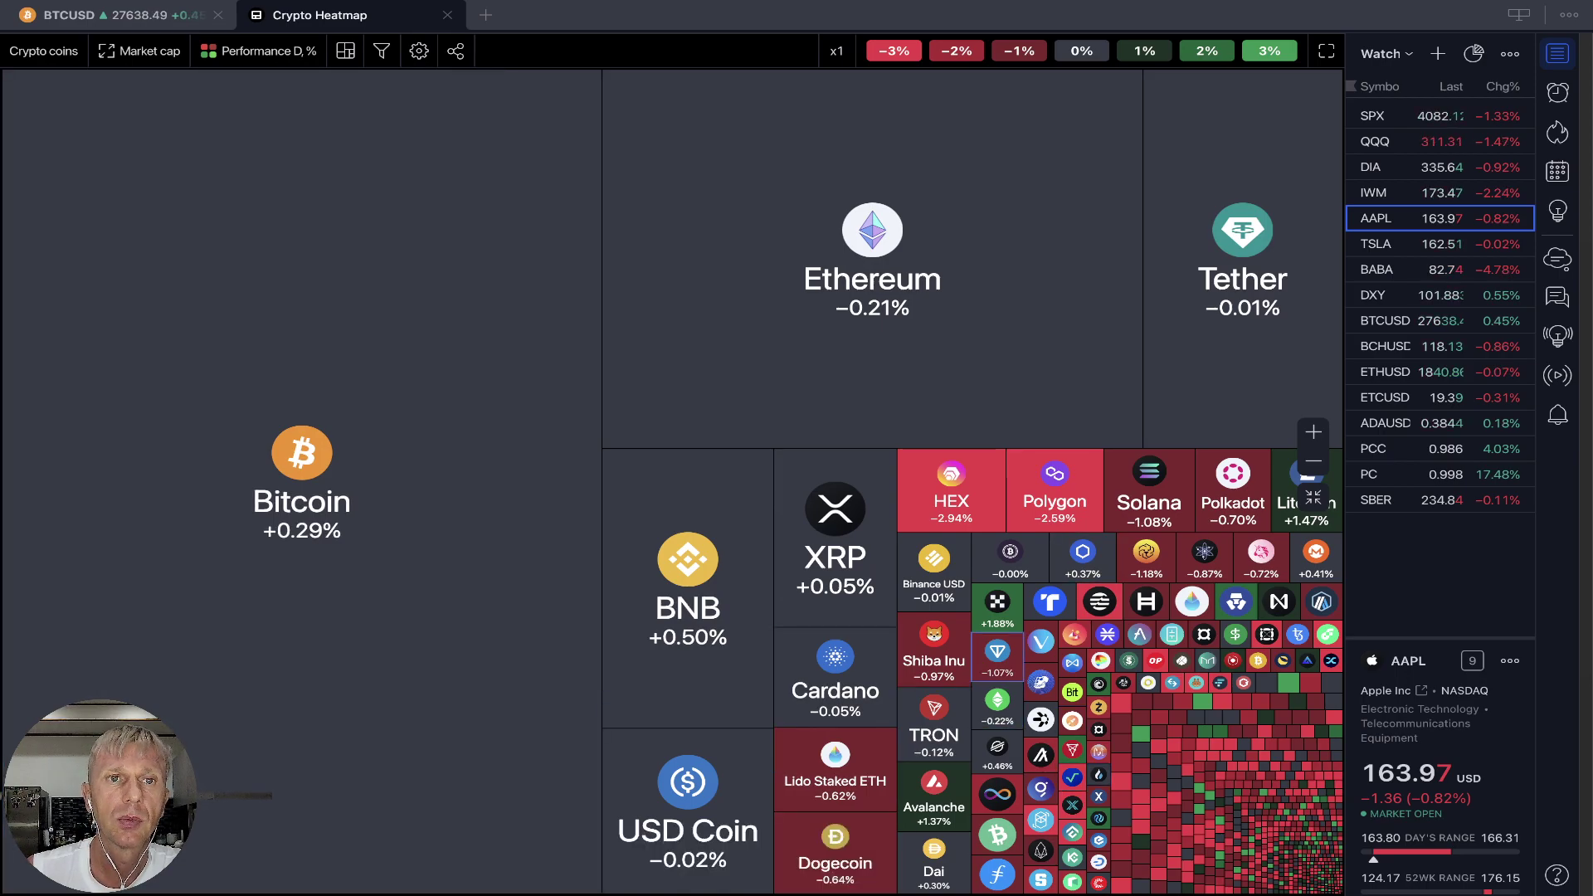
Step: Close the Crypto Heatmap and review the BTCUSD chart on the daily, 4-hour and 1-hour intervals
{"action": "key", "text": "ctrl+w"}
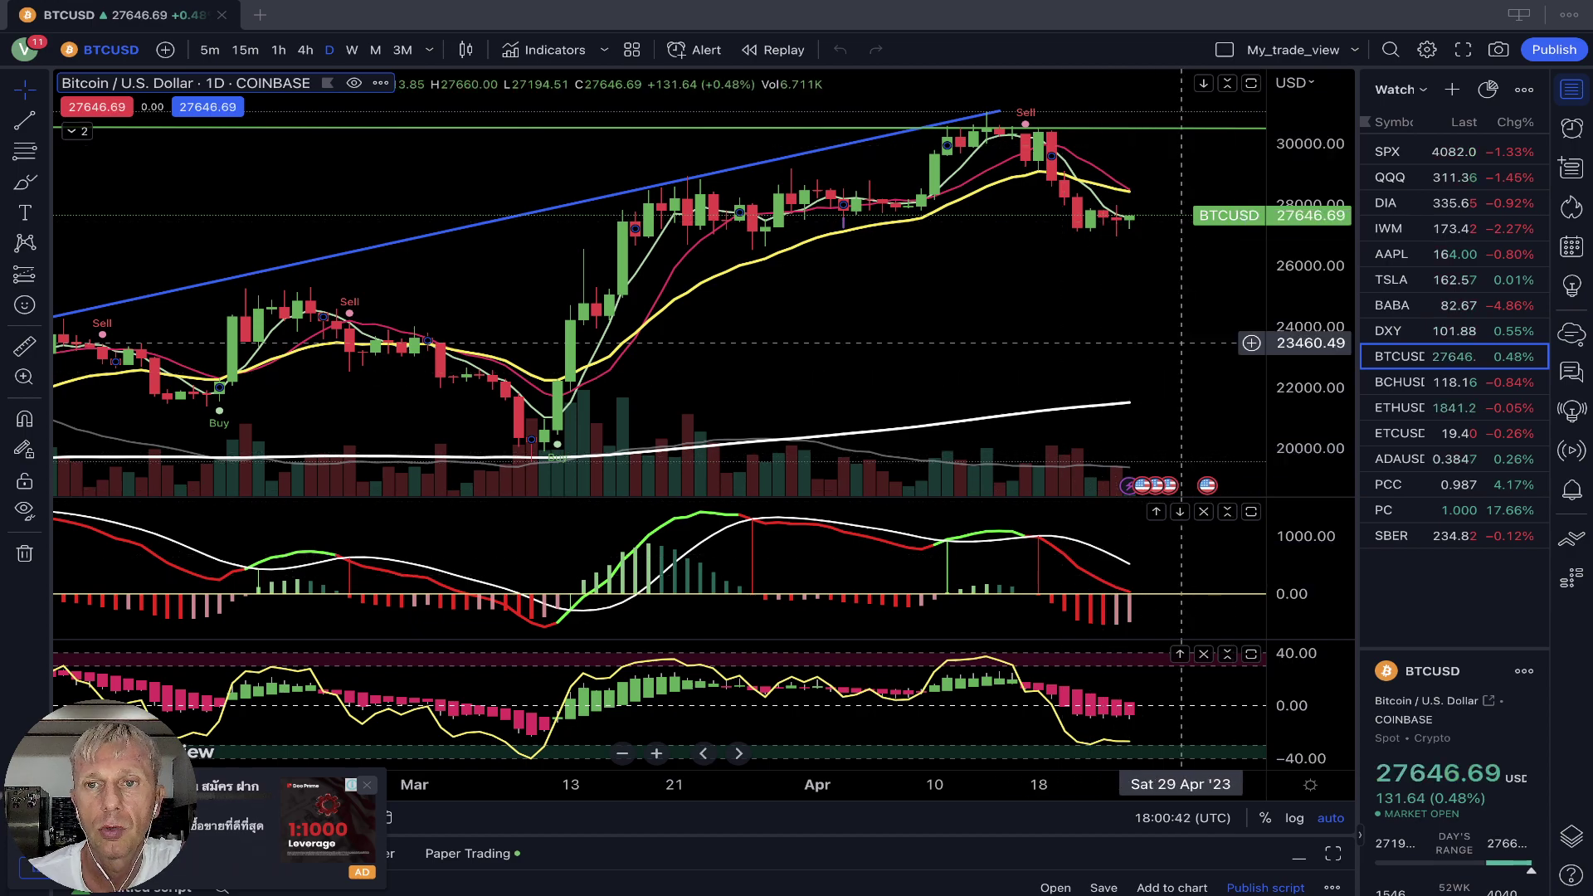
{"action": "left_click_drag", "start_coordinate": [1104, 259], "coordinate": [1045, 265]}
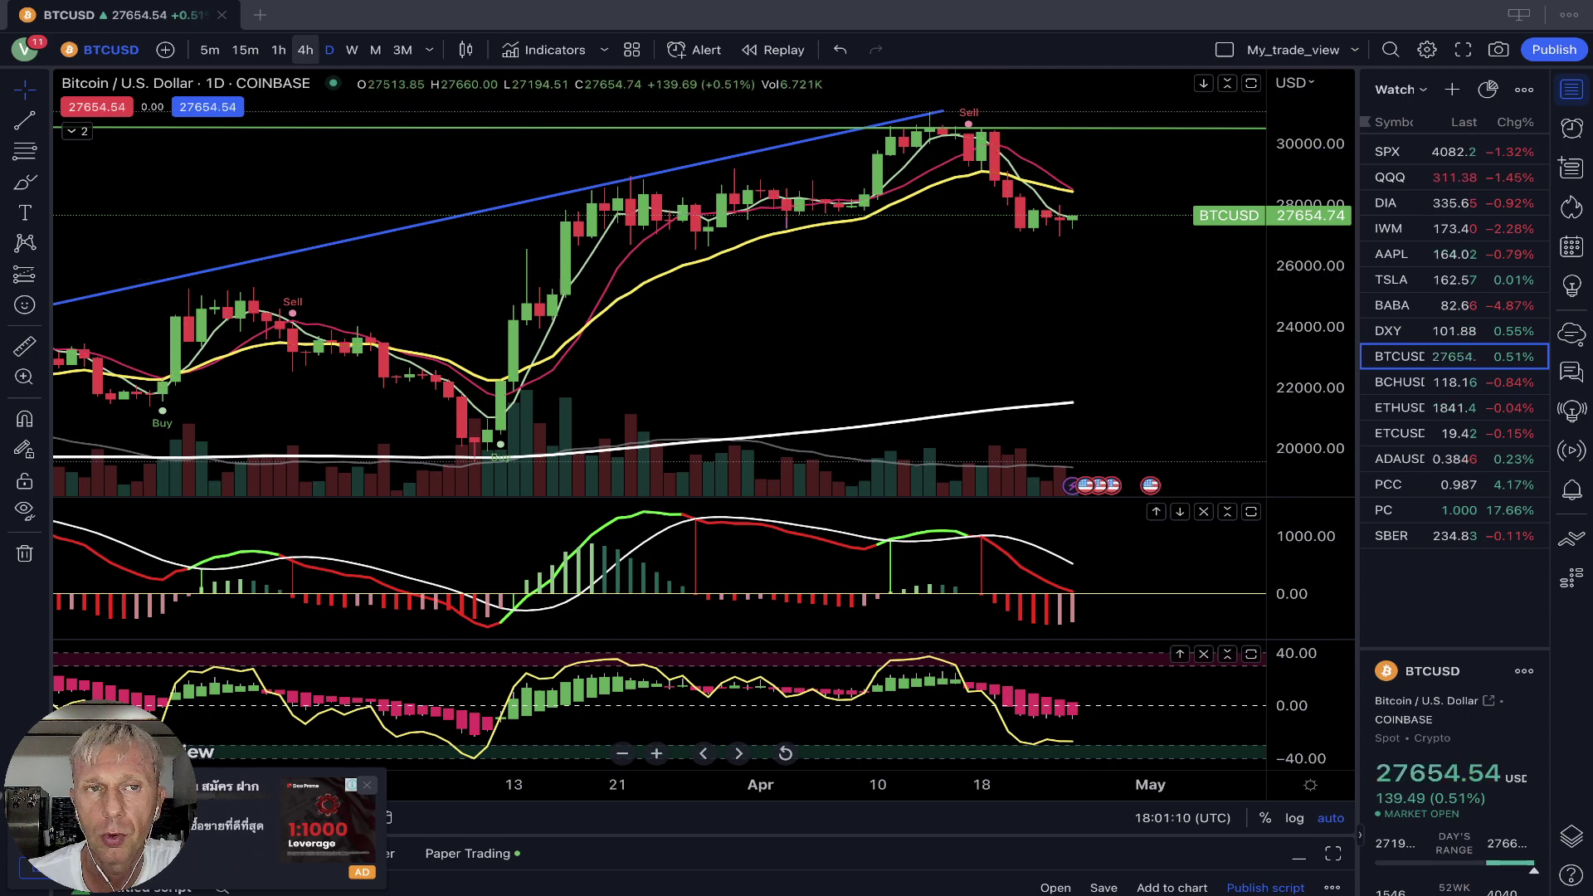
{"action": "left_click", "coordinate": [306, 51]}
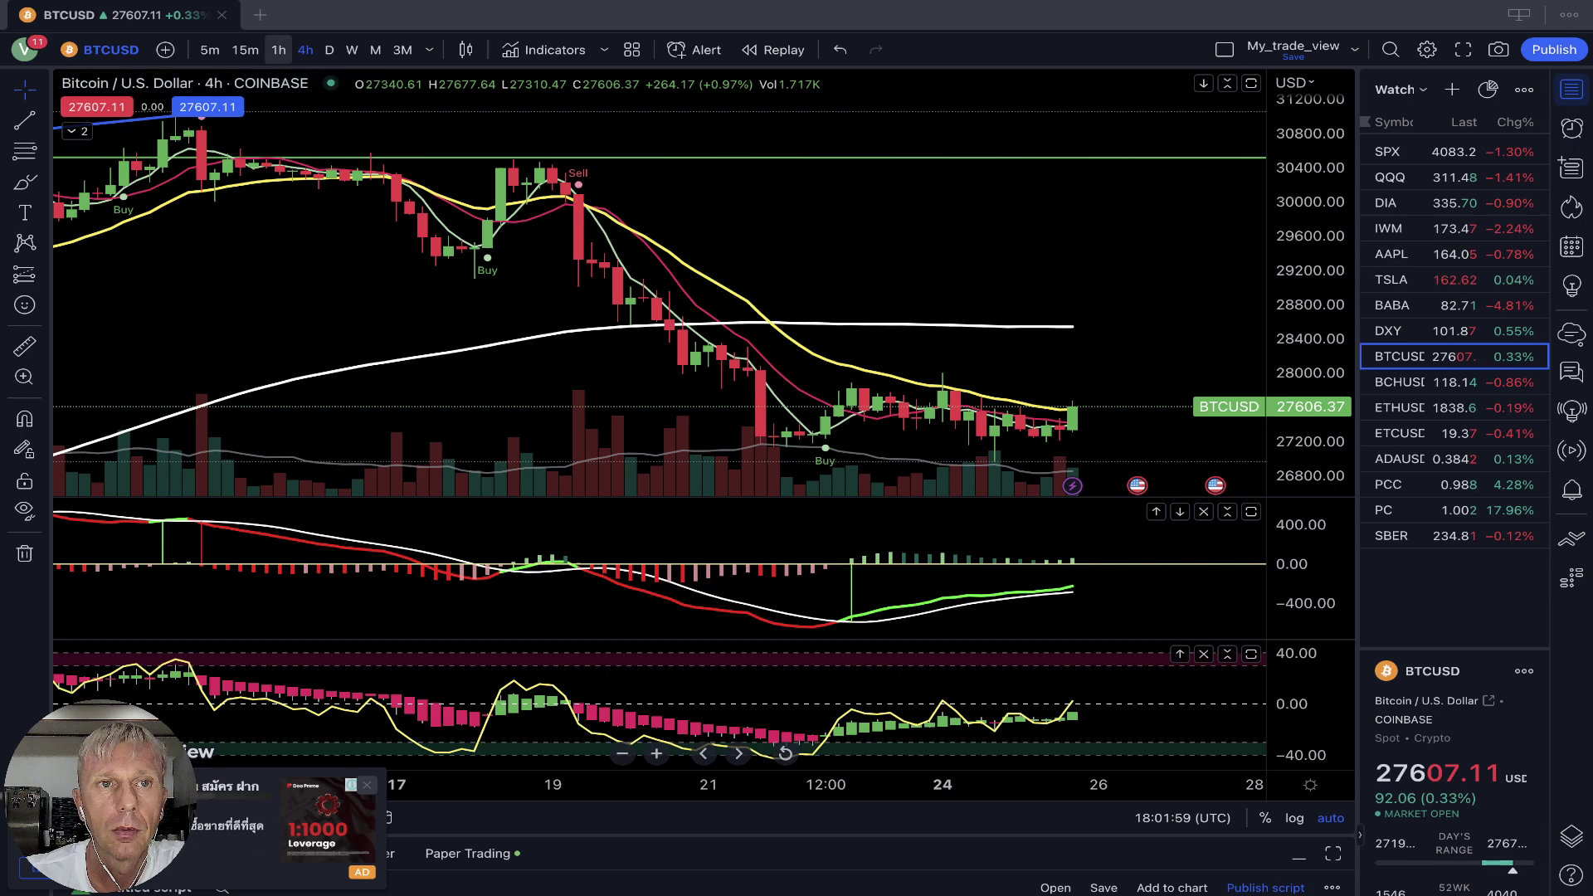
{"action": "left_click", "coordinate": [279, 49]}
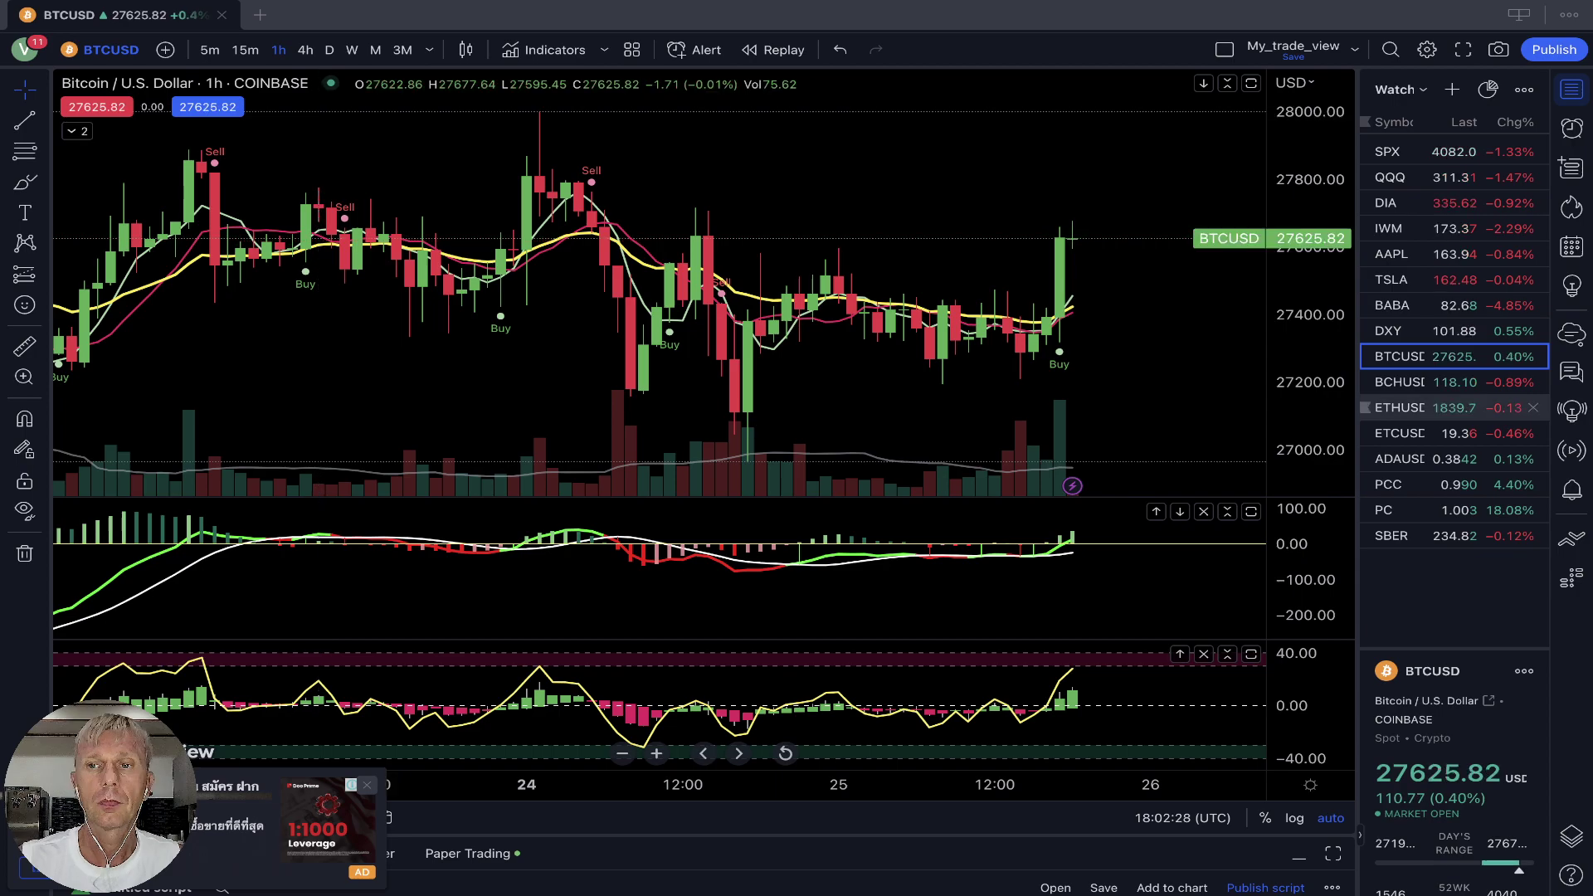
Step: Open BCHUSD on the daily interval and, on its 4-hour chart, move the price trend line under the lows, from about 122.12 to 116.25
{"action": "left_click", "coordinate": [1400, 382]}
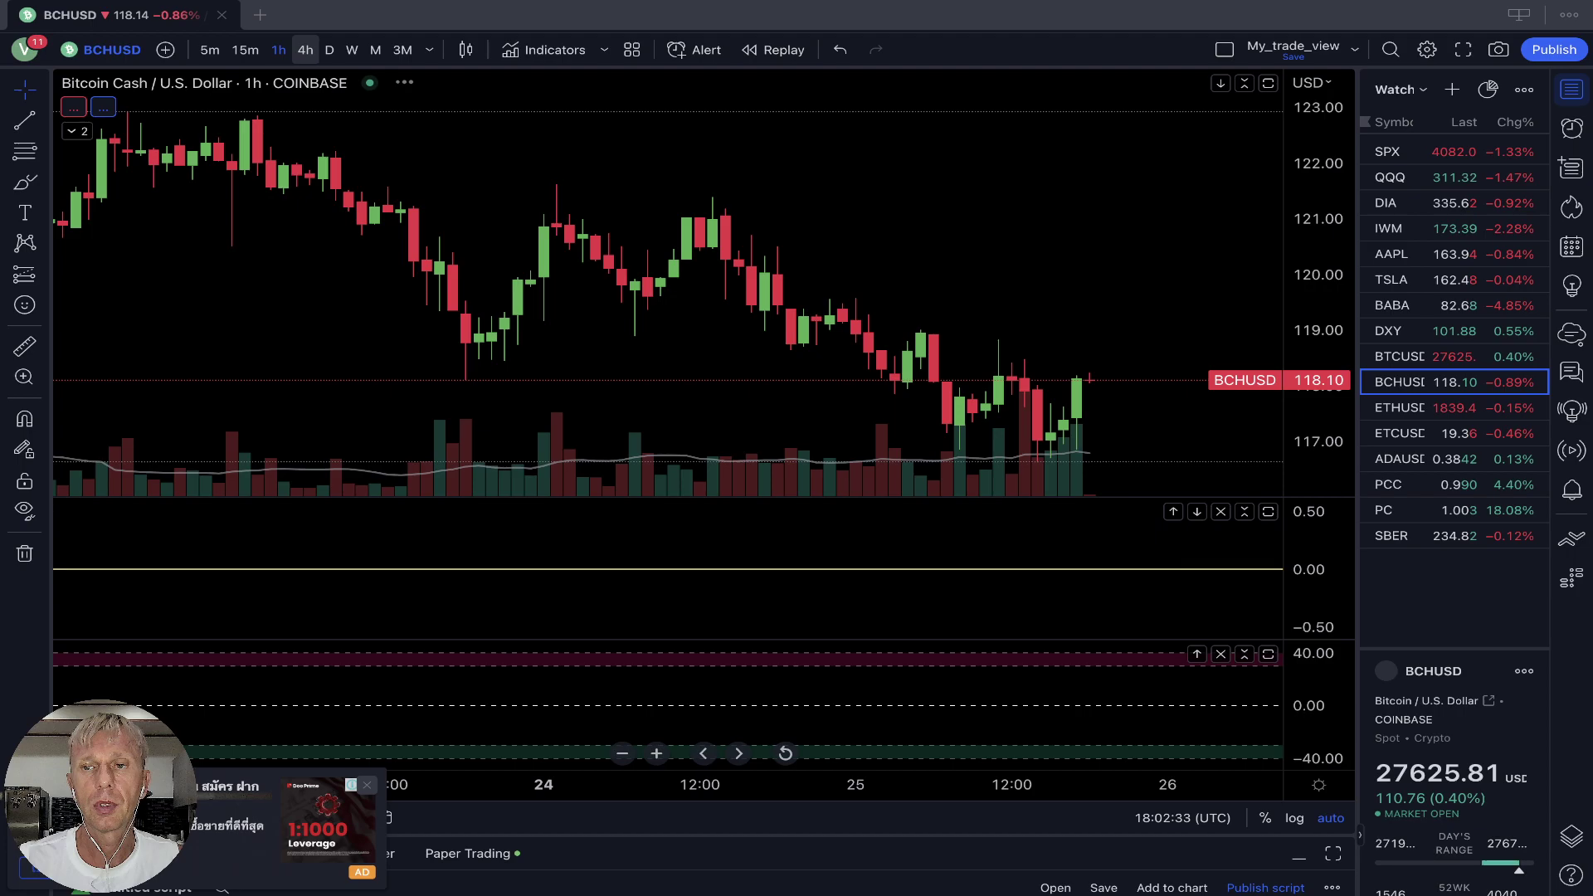
{"action": "left_click", "coordinate": [329, 49]}
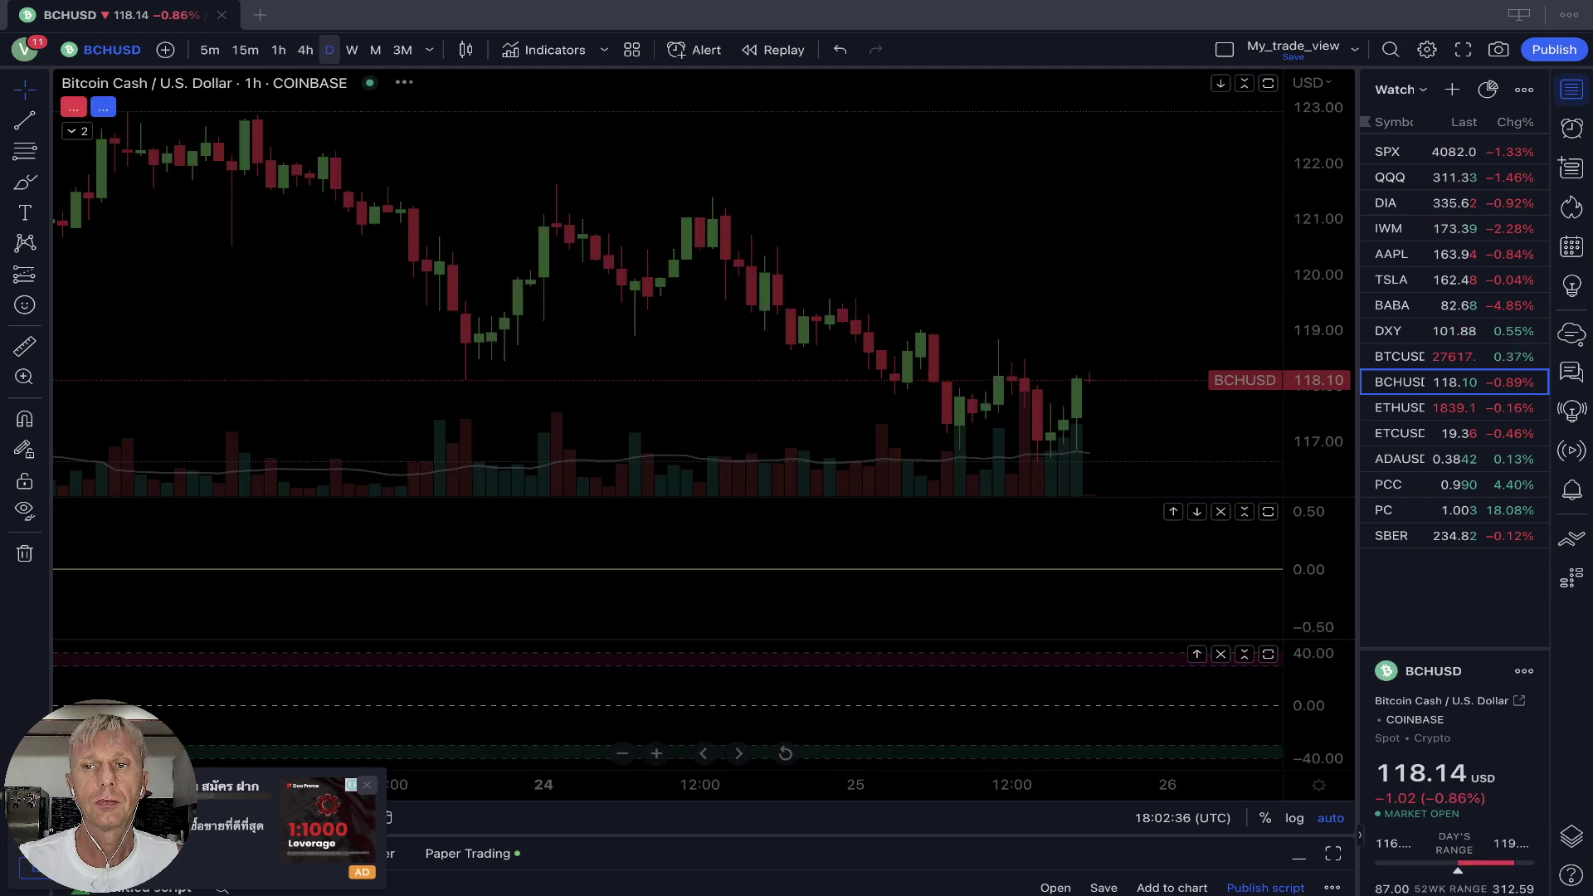
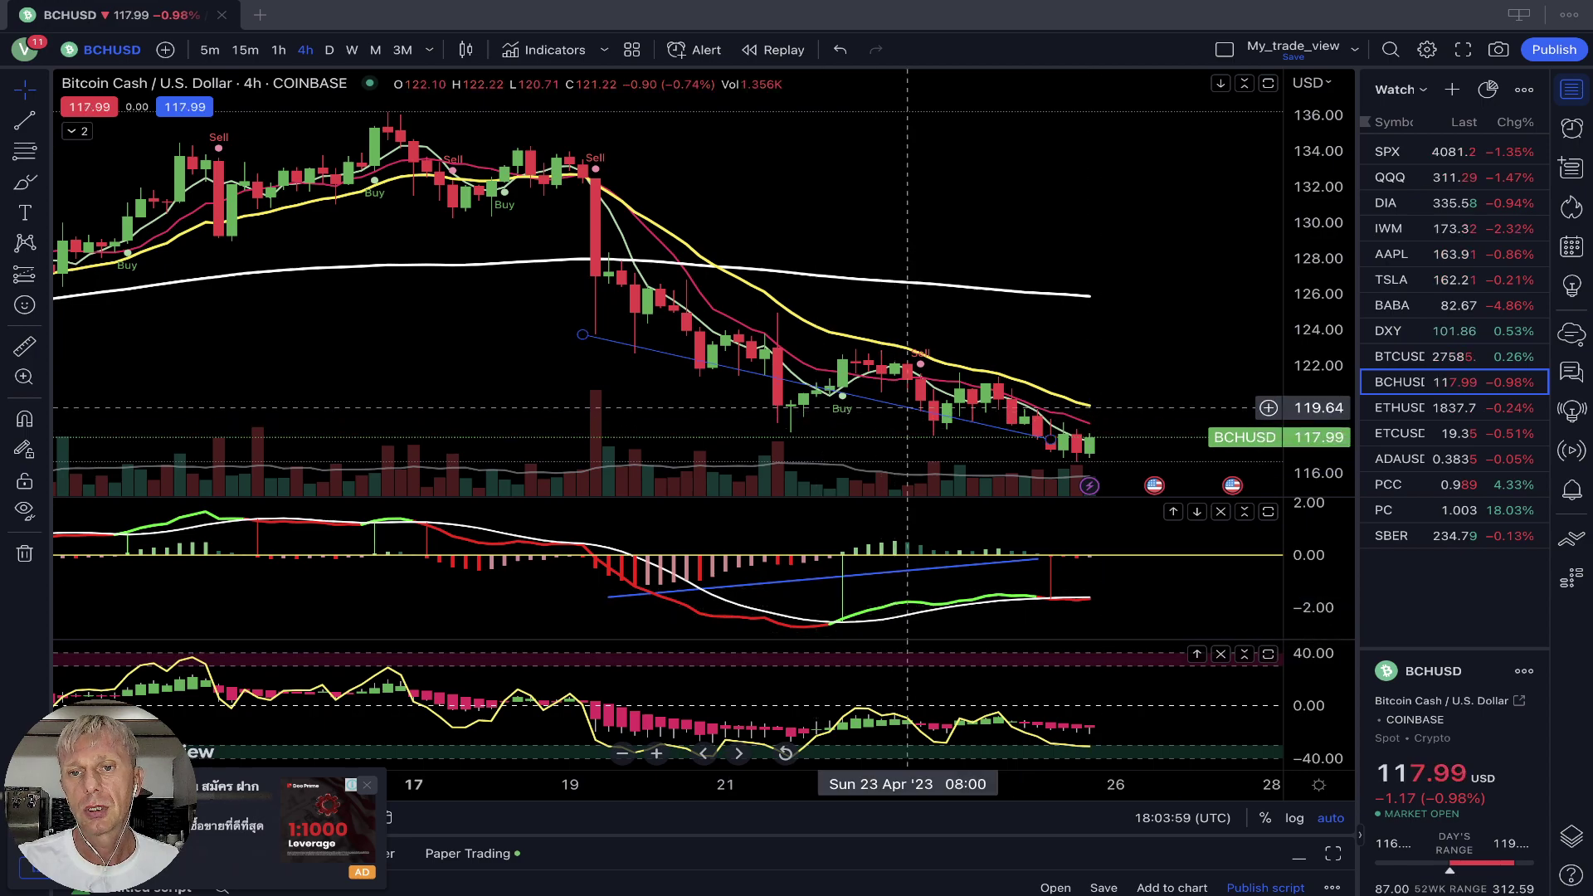
{"action": "left_click", "coordinate": [907, 405]}
{"action": "left_click_drag", "start_coordinate": [907, 405], "coordinate": [960, 435]}
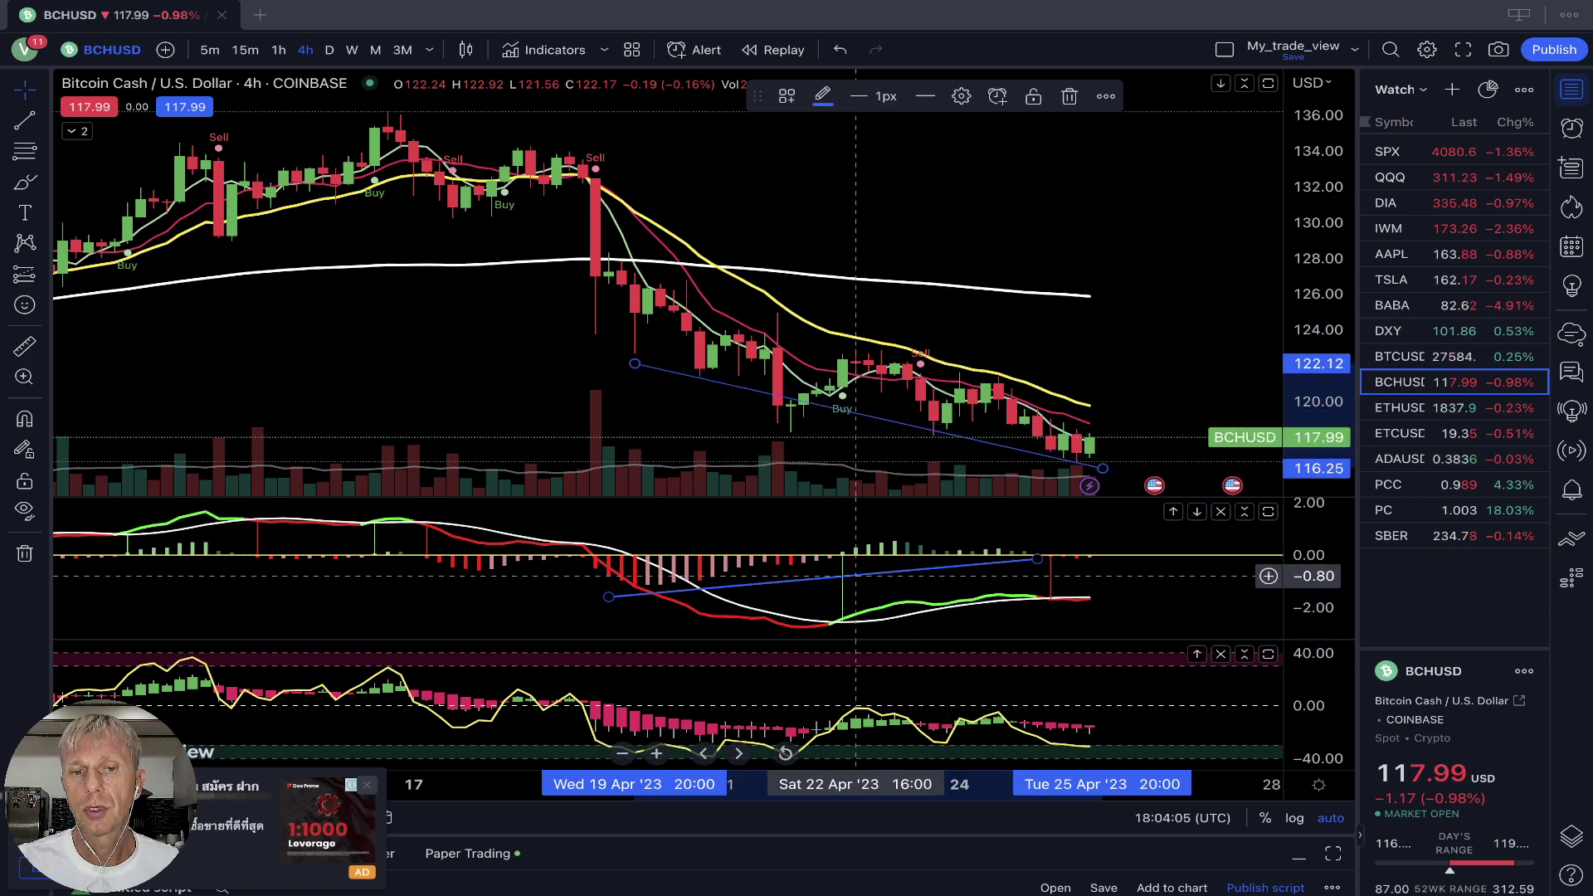
Step: Shift the BCHUSD histogram trend line toward the latest bars and draw a trend line under the MACD line from about −2.91 to −1.58
{"action": "left_click_drag", "start_coordinate": [856, 576], "coordinate": [934, 573]}
{"action": "left_click_drag", "start_coordinate": [1076, 556], "coordinate": [1103, 553]}
{"action": "key", "text": "alt+t"}
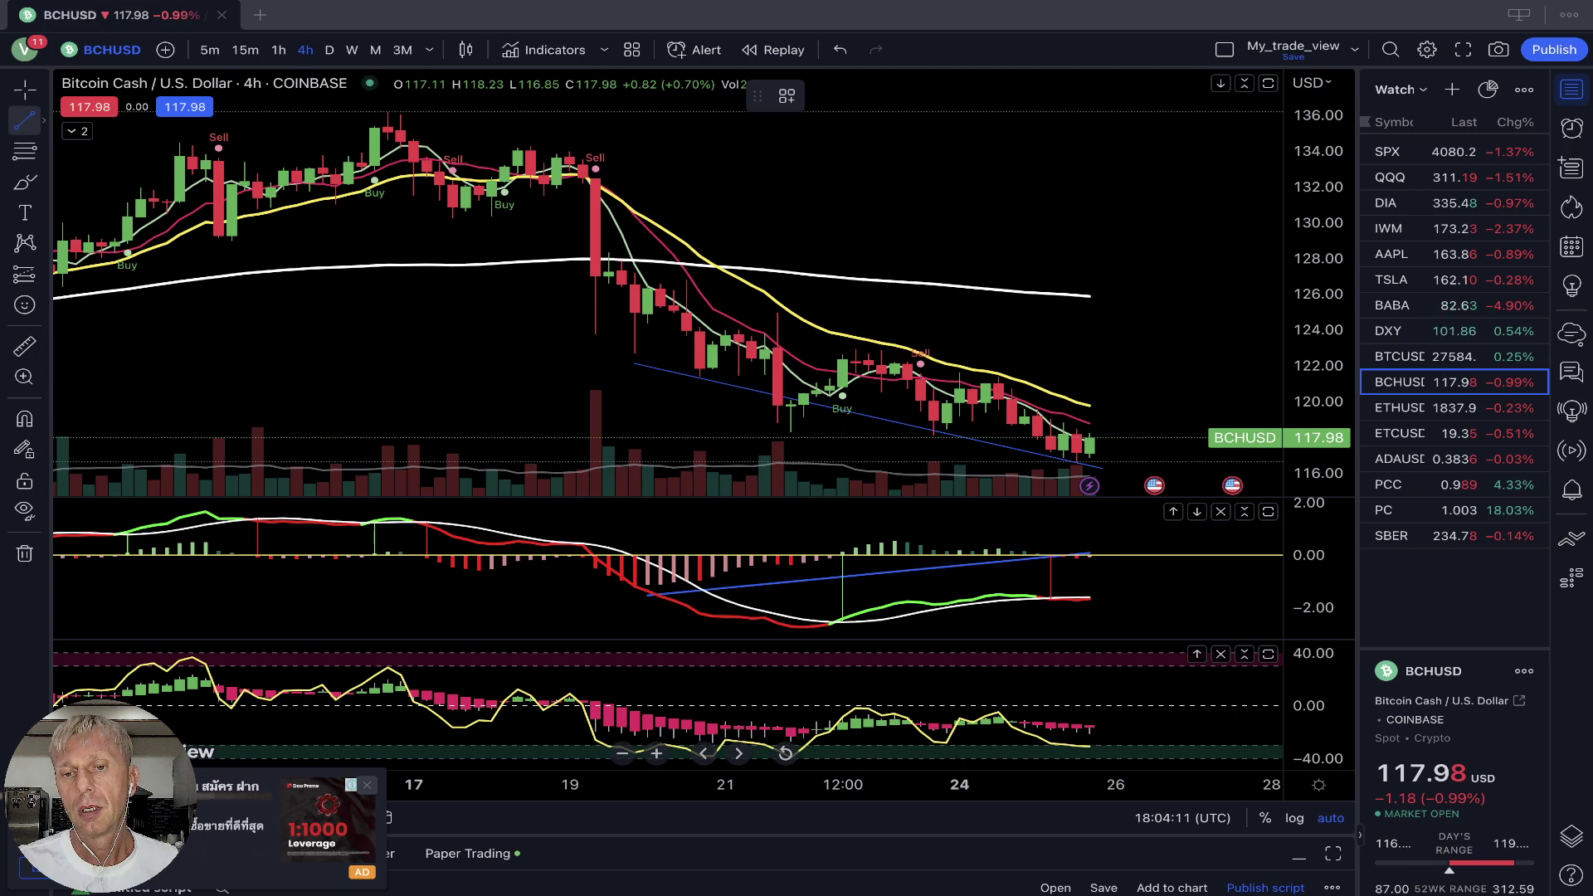
{"action": "left_click", "coordinate": [817, 631]}
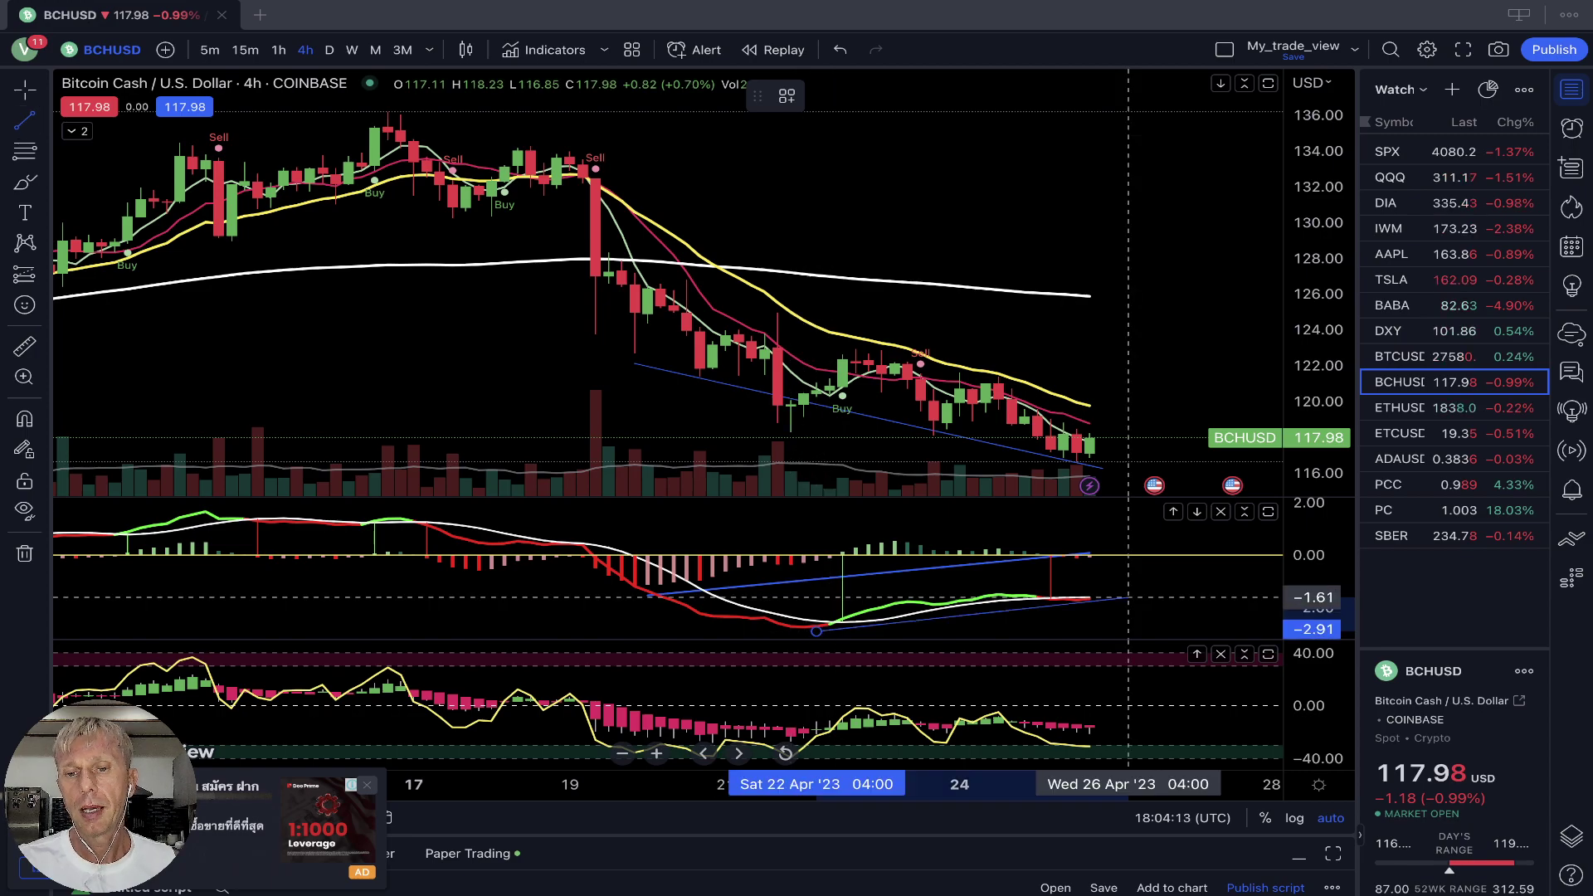
{"action": "left_click", "coordinate": [1127, 596]}
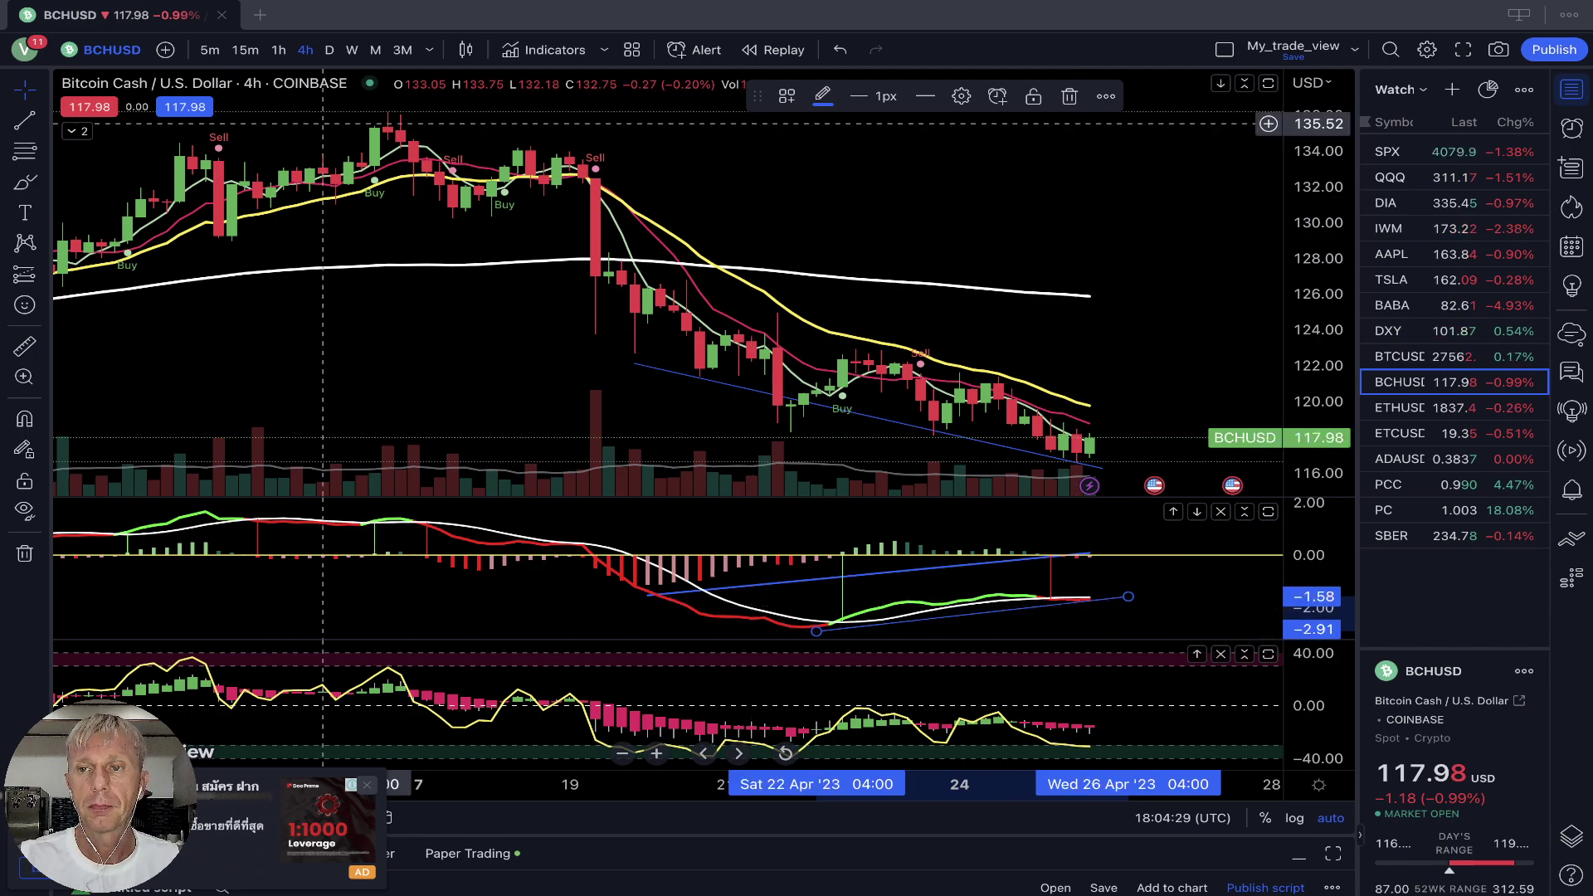
Step: Review the BCHUSD chart on the 1-hour interval over a wider time range
{"action": "left_click", "coordinate": [279, 49]}
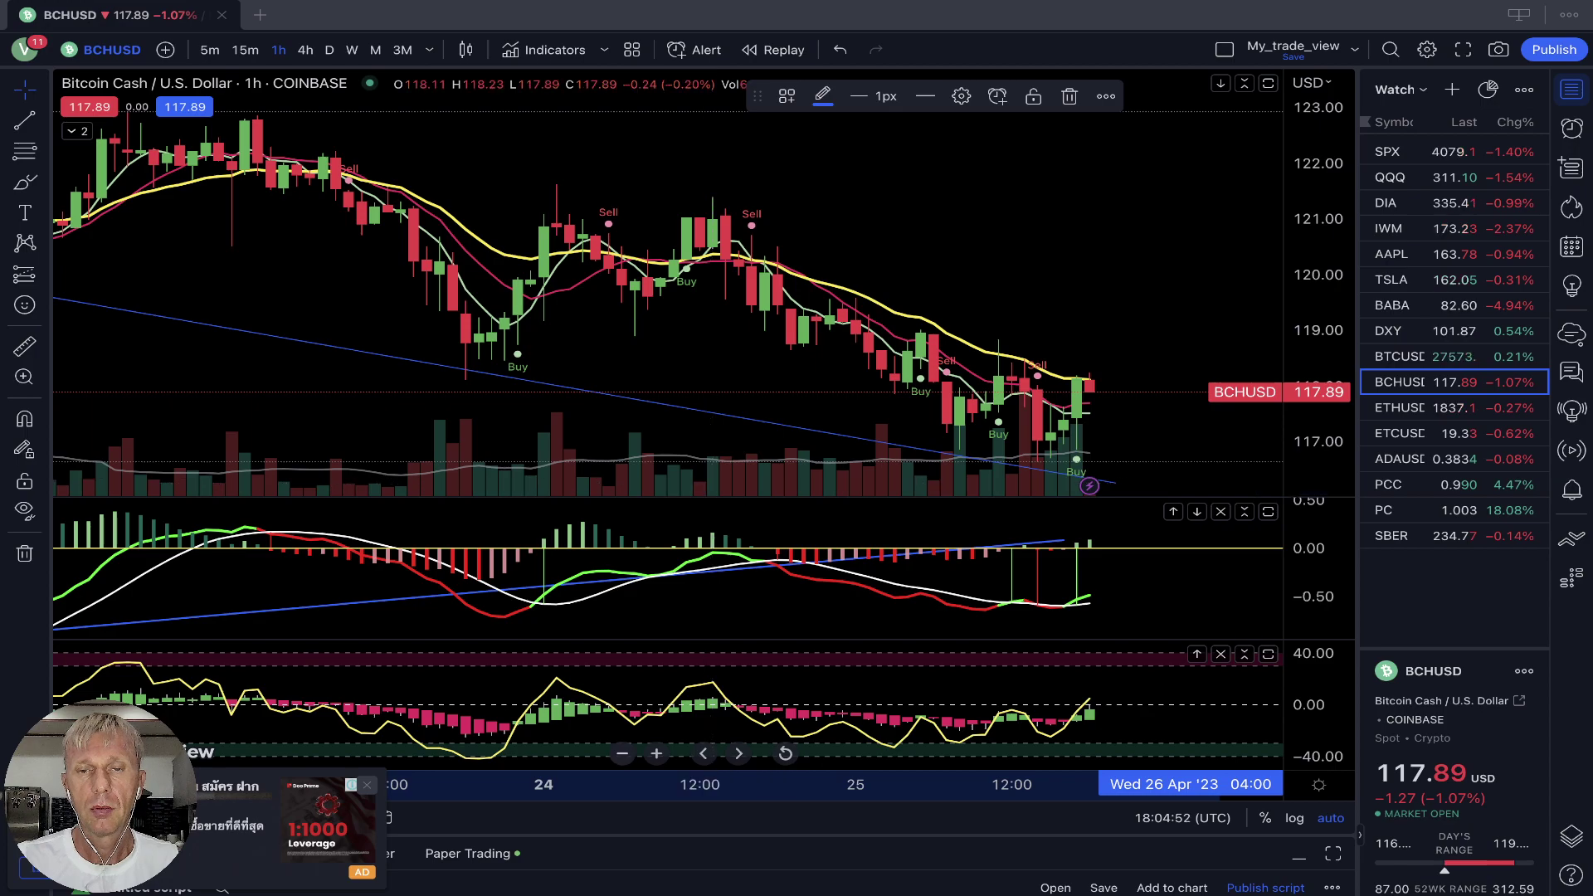
{"action": "scroll", "coordinate": [664, 291], "scroll_direction": "down", "scroll_amount": 2}
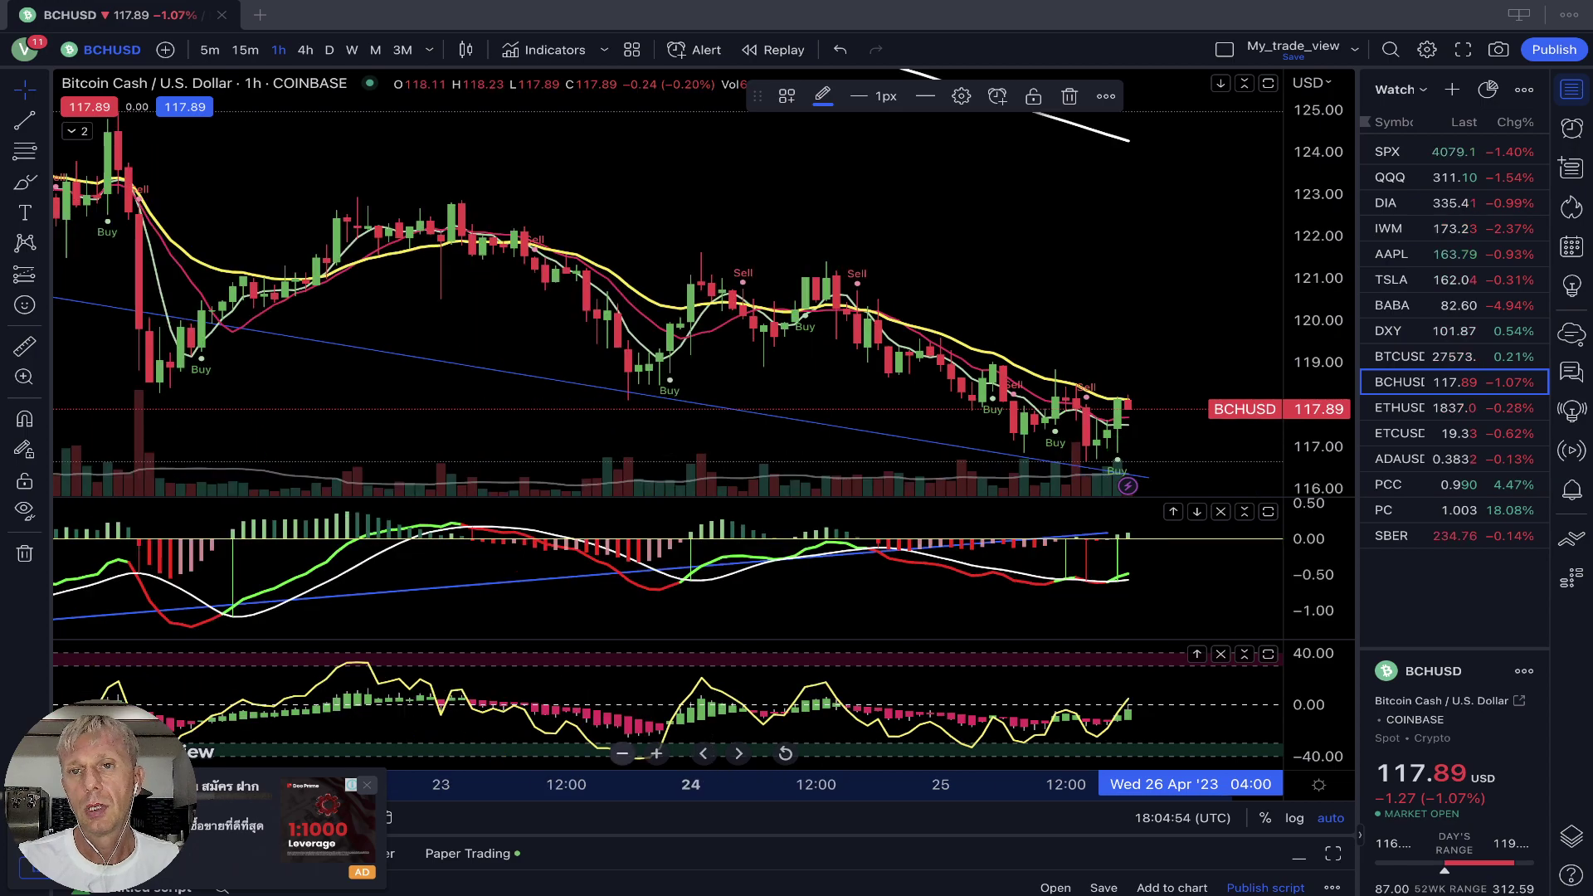
{"action": "scroll", "coordinate": [987, 390], "scroll_direction": "down", "scroll_amount": 2}
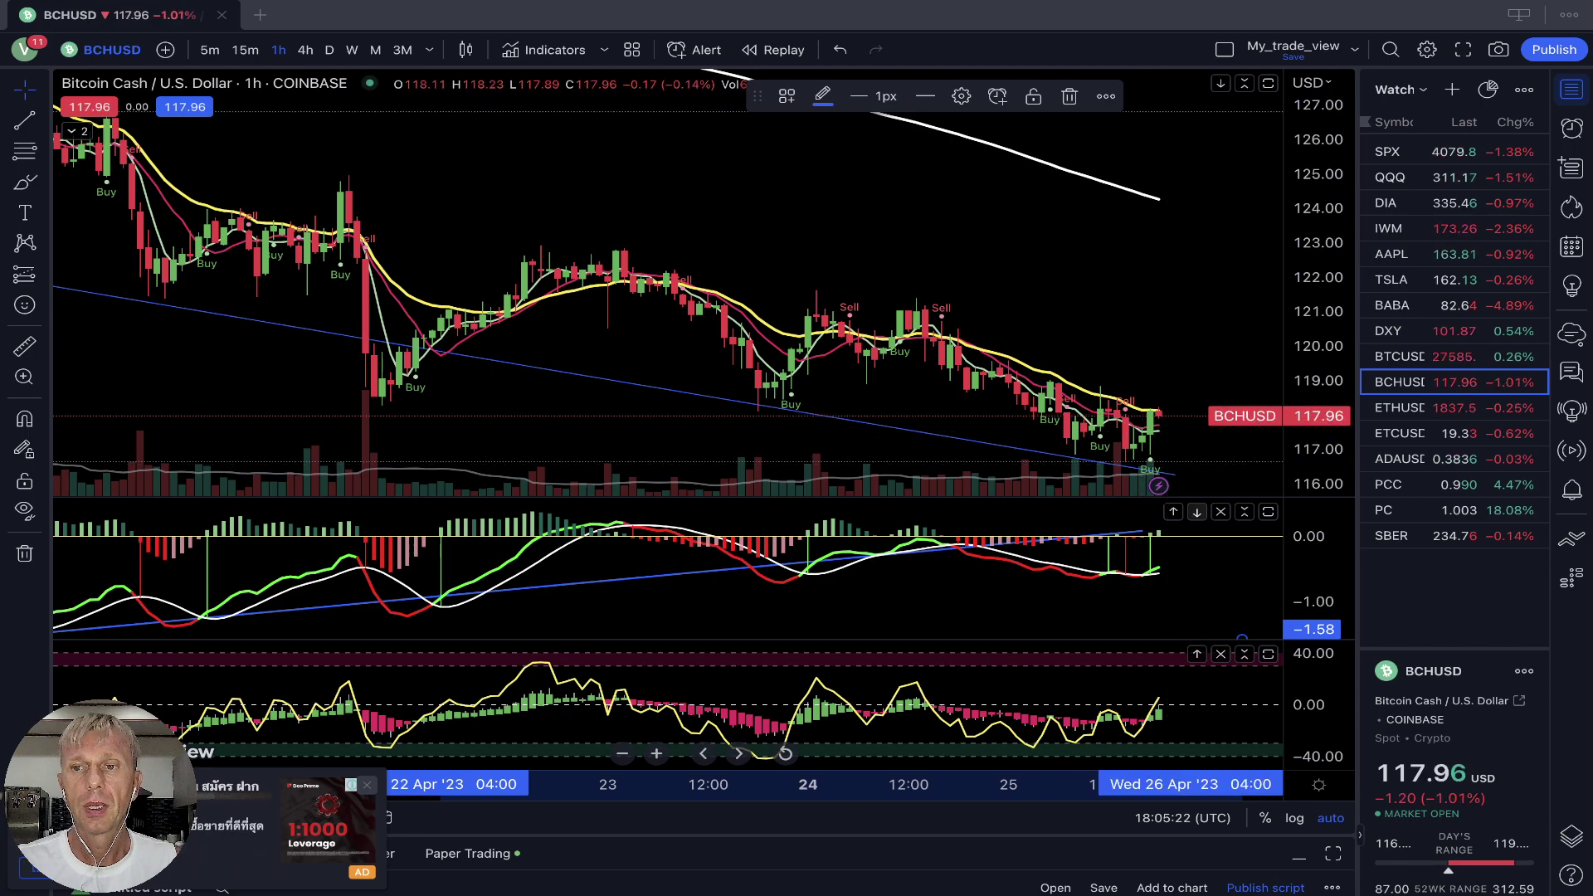
Step: Open ETHUSD on the daily interval and, on its 4-hour chart, extend the price trend line to 26 Apr 04:00 at about 1799
{"action": "left_click", "coordinate": [1410, 408]}
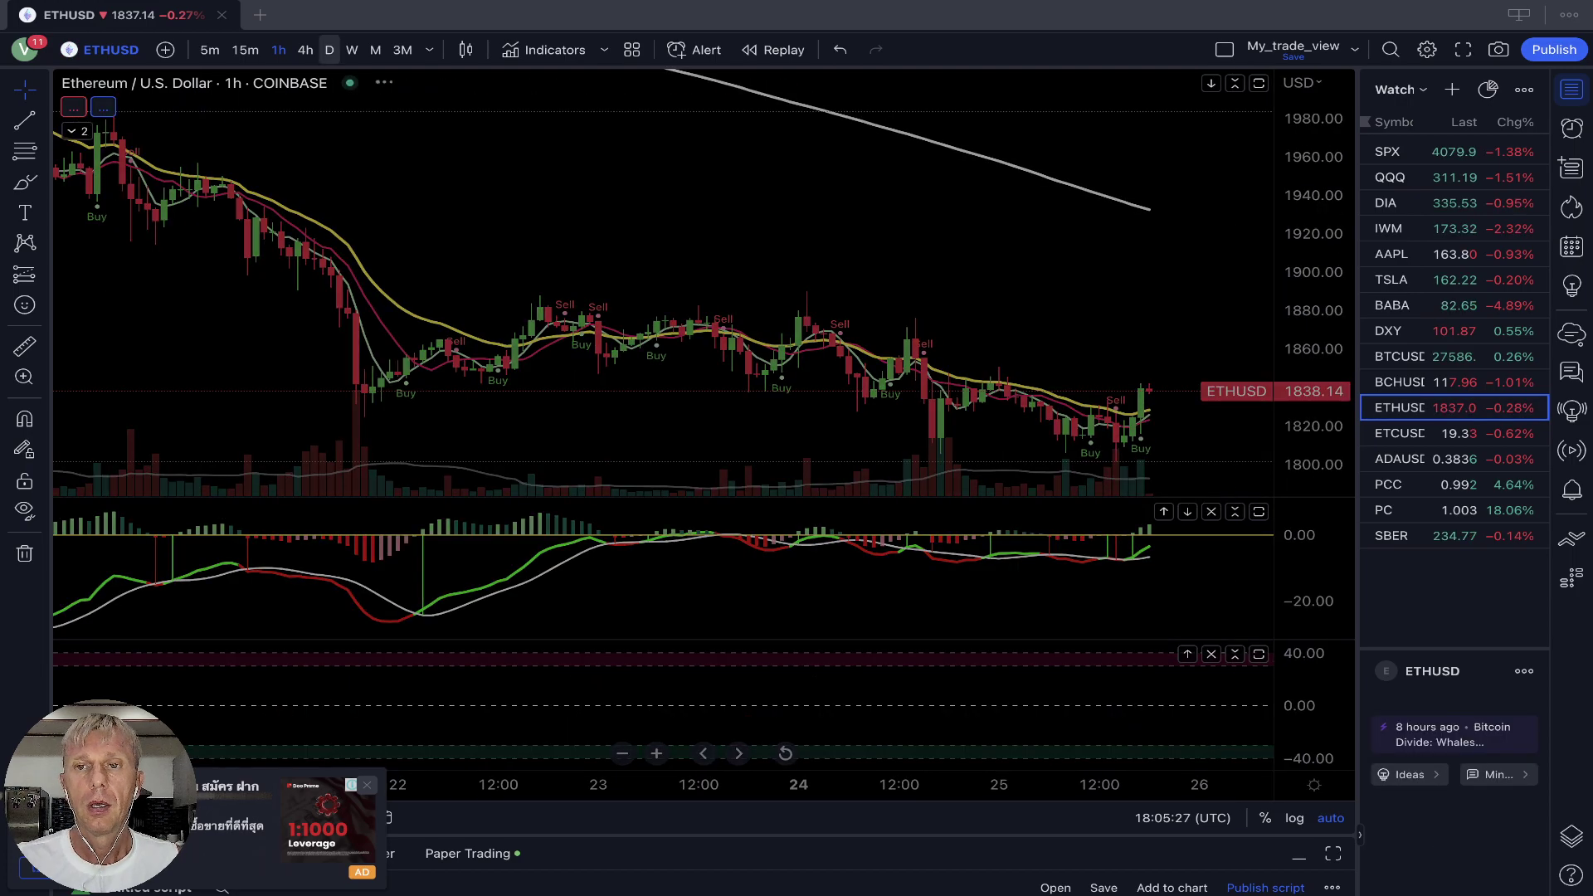
{"action": "left_click", "coordinate": [329, 50]}
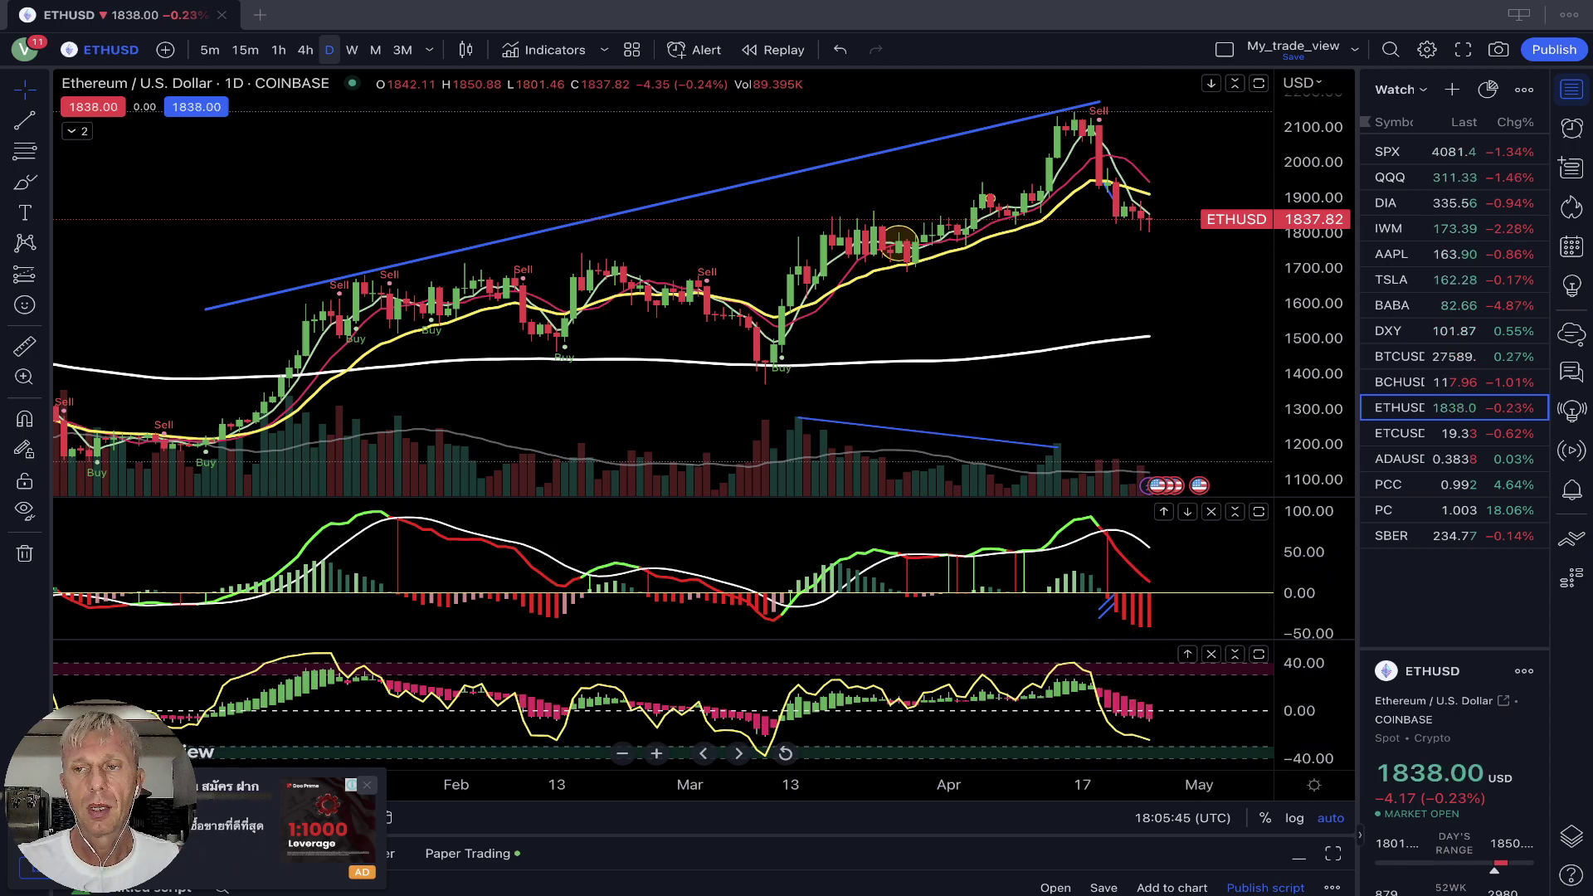
{"action": "left_click", "coordinate": [306, 52]}
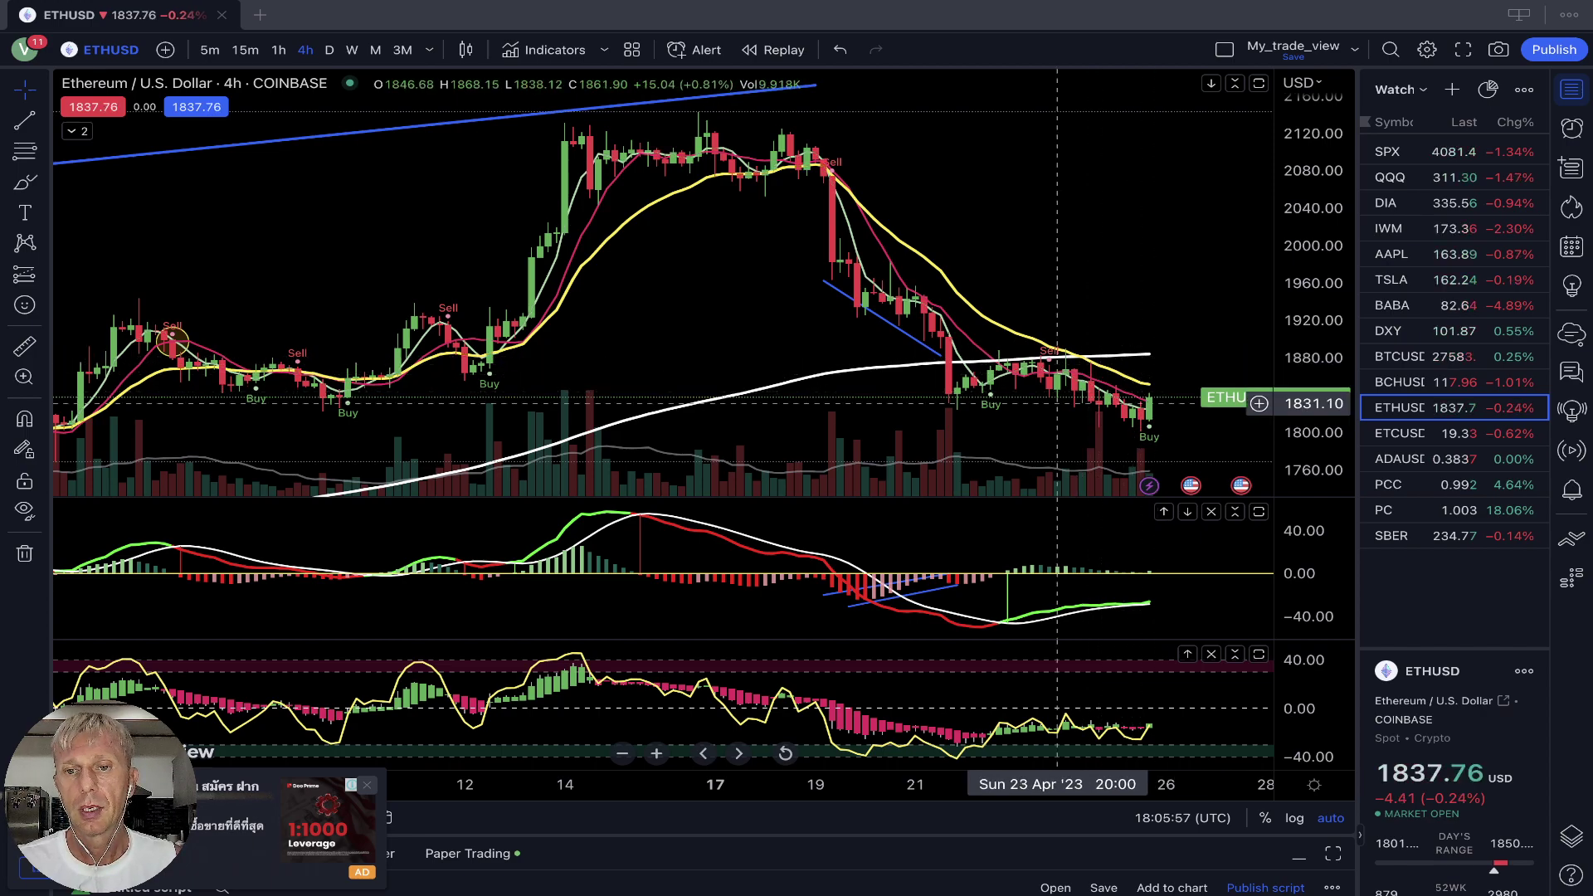
{"action": "left_click", "coordinate": [940, 355]}
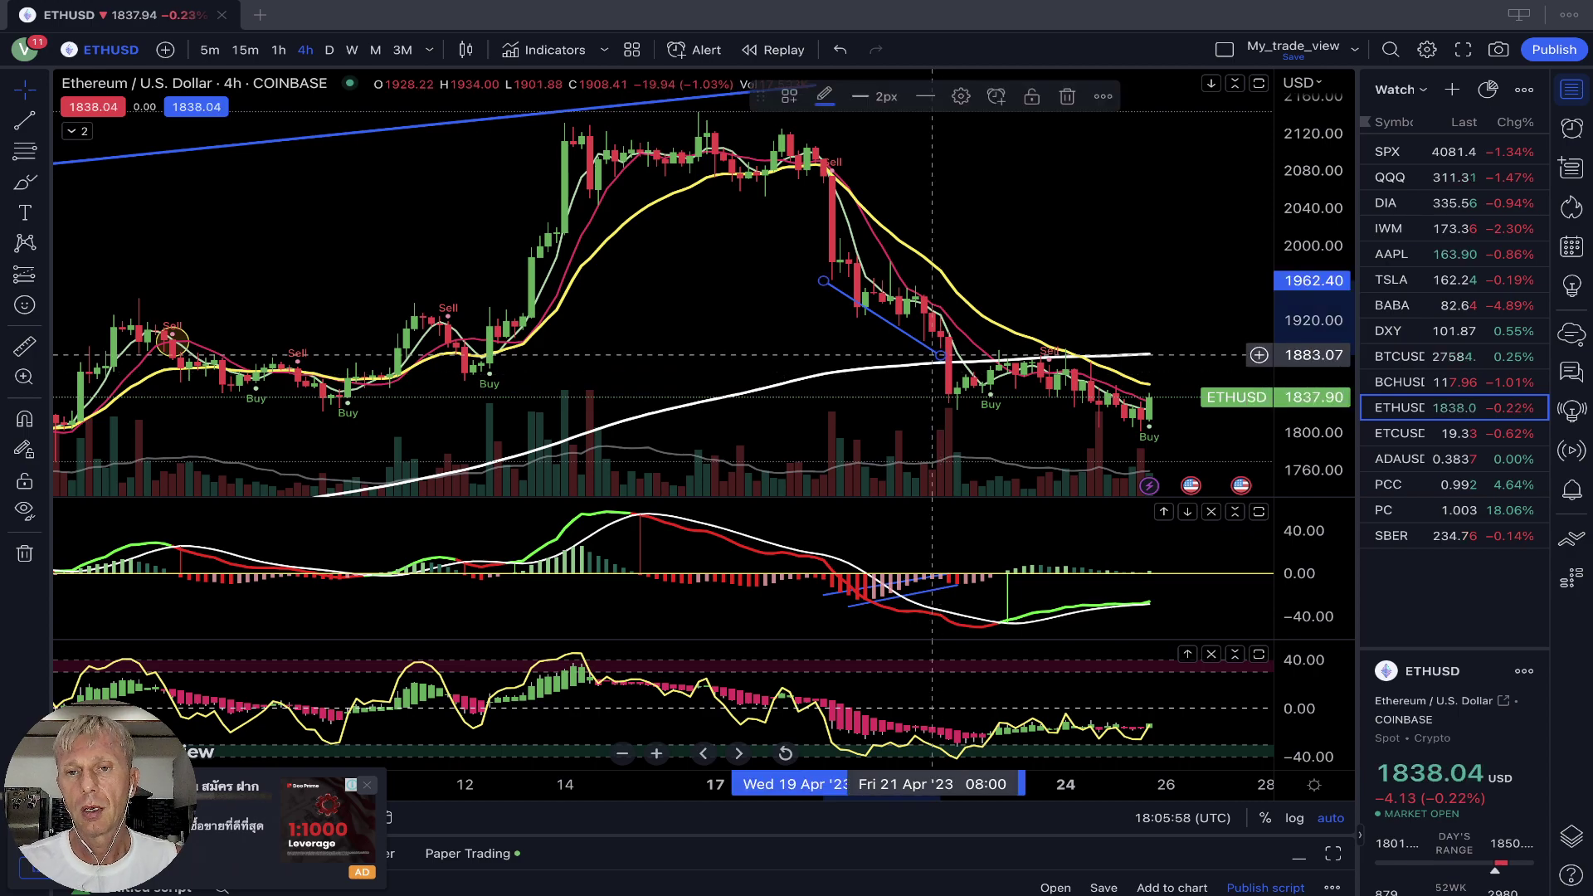
{"action": "mouse_move", "coordinate": [940, 355]}
{"action": "left_mouse_down"}
{"action": "mouse_move", "coordinate": [1144, 449]}
{"action": "mouse_move", "coordinate": [1166, 452]}
{"action": "mouse_move", "coordinate": [1174, 433]}
{"action": "left_mouse_up"}
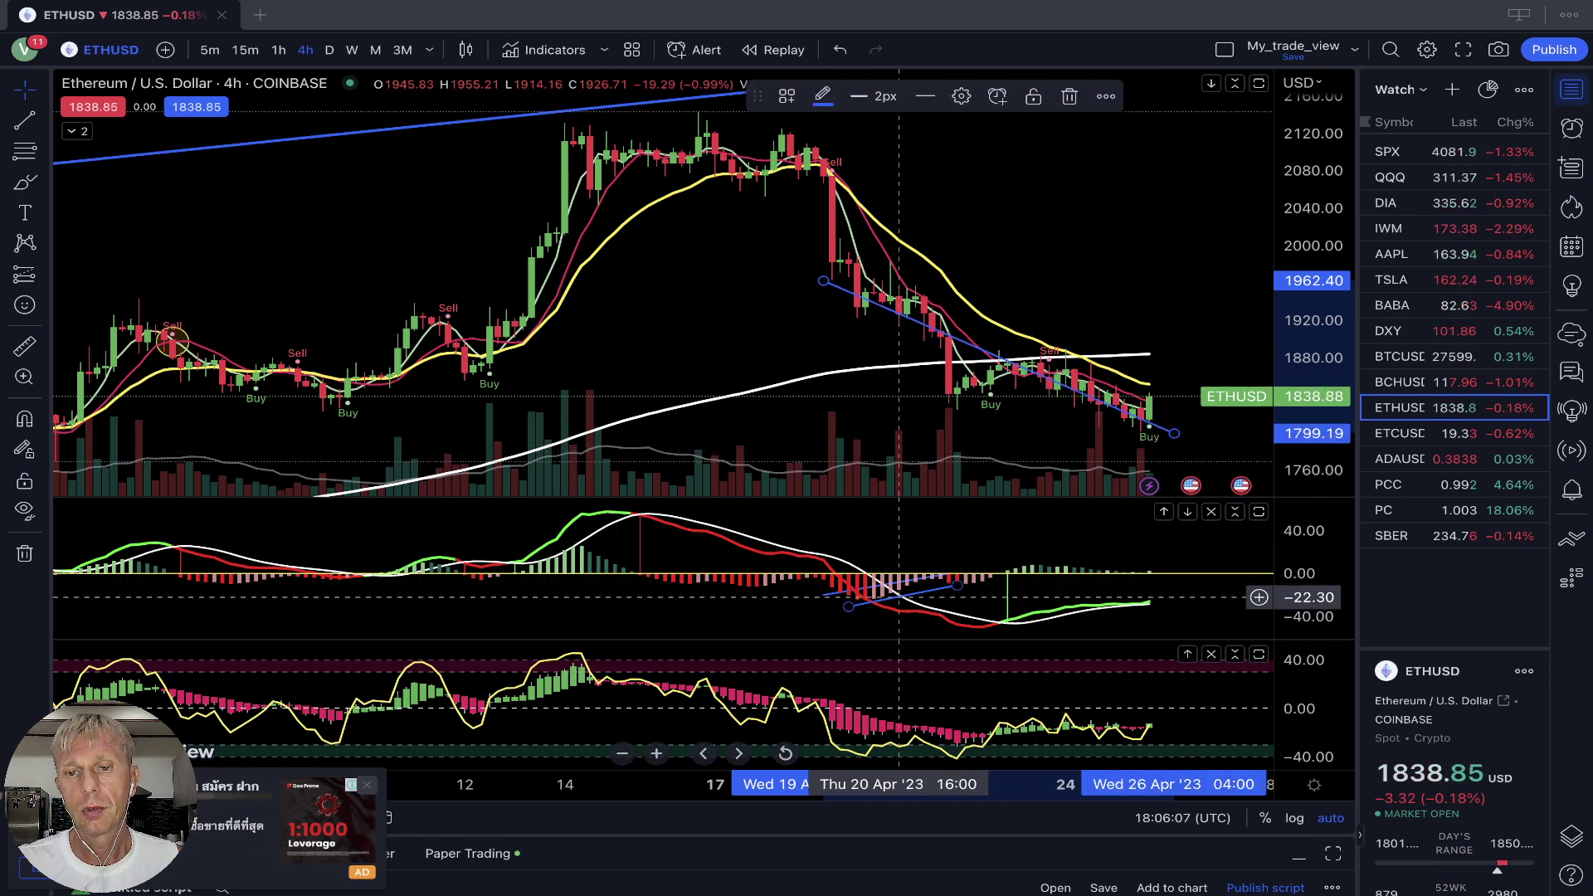
Step: Reposition the two ETHUSD MACD-pane trend lines: one under the MACD line from about −51.66 to −30.28, one along the histogram from −27.26 to 1.61
{"action": "left_click", "coordinate": [1032, 621]}
{"action": "left_click_drag", "start_coordinate": [1091, 633], "coordinate": [1175, 607]}
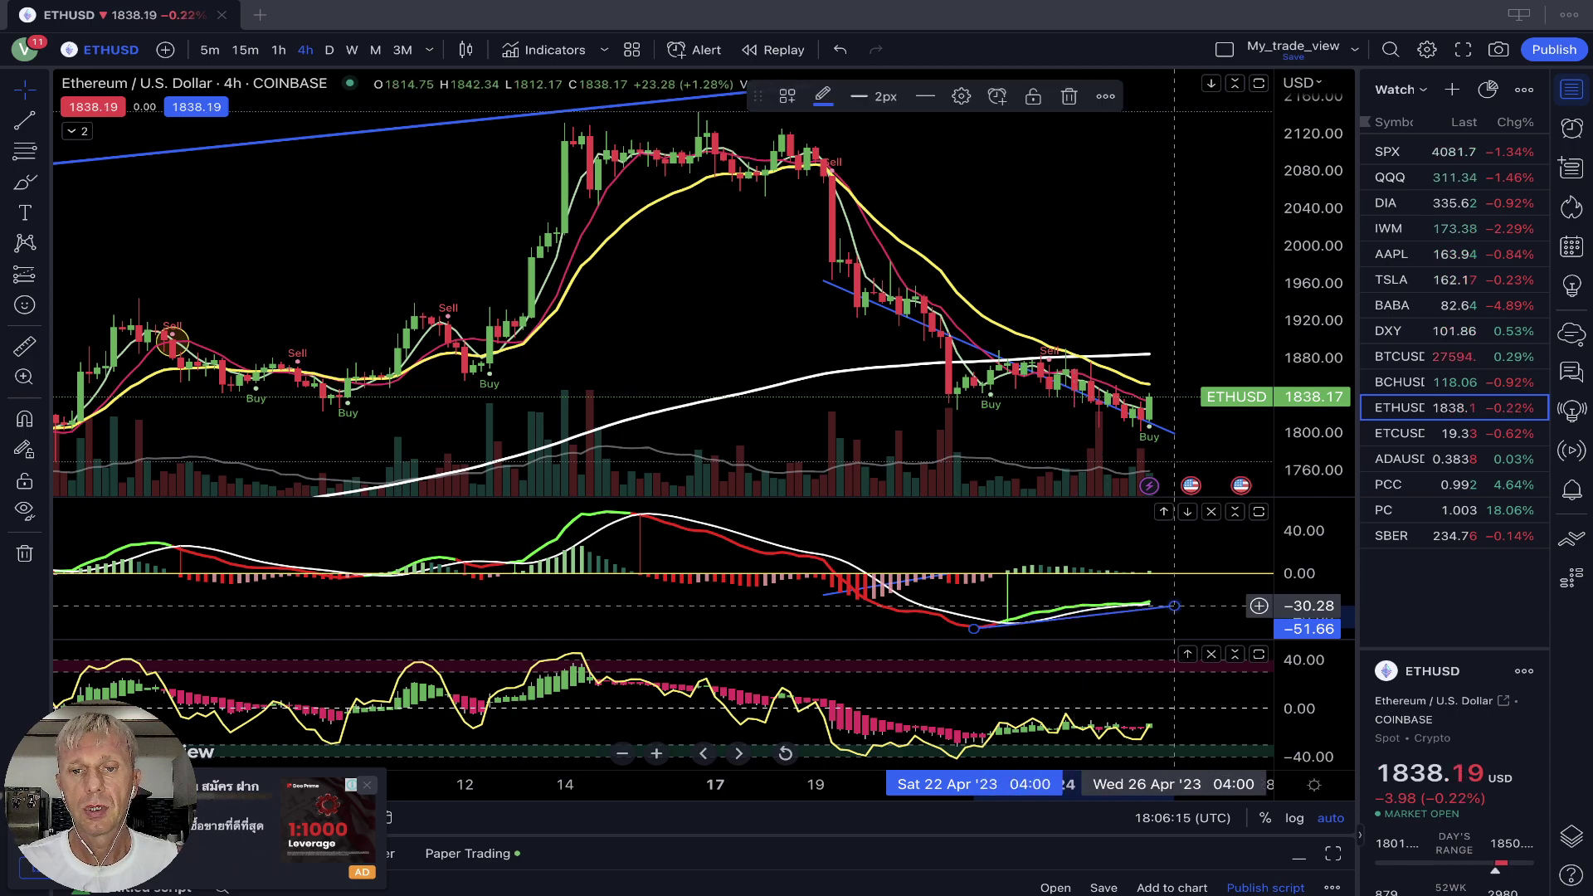
{"action": "left_click", "coordinate": [940, 592]}
{"action": "scroll", "coordinate": [941, 592], "scroll_direction": "left", "scroll_amount": 3}
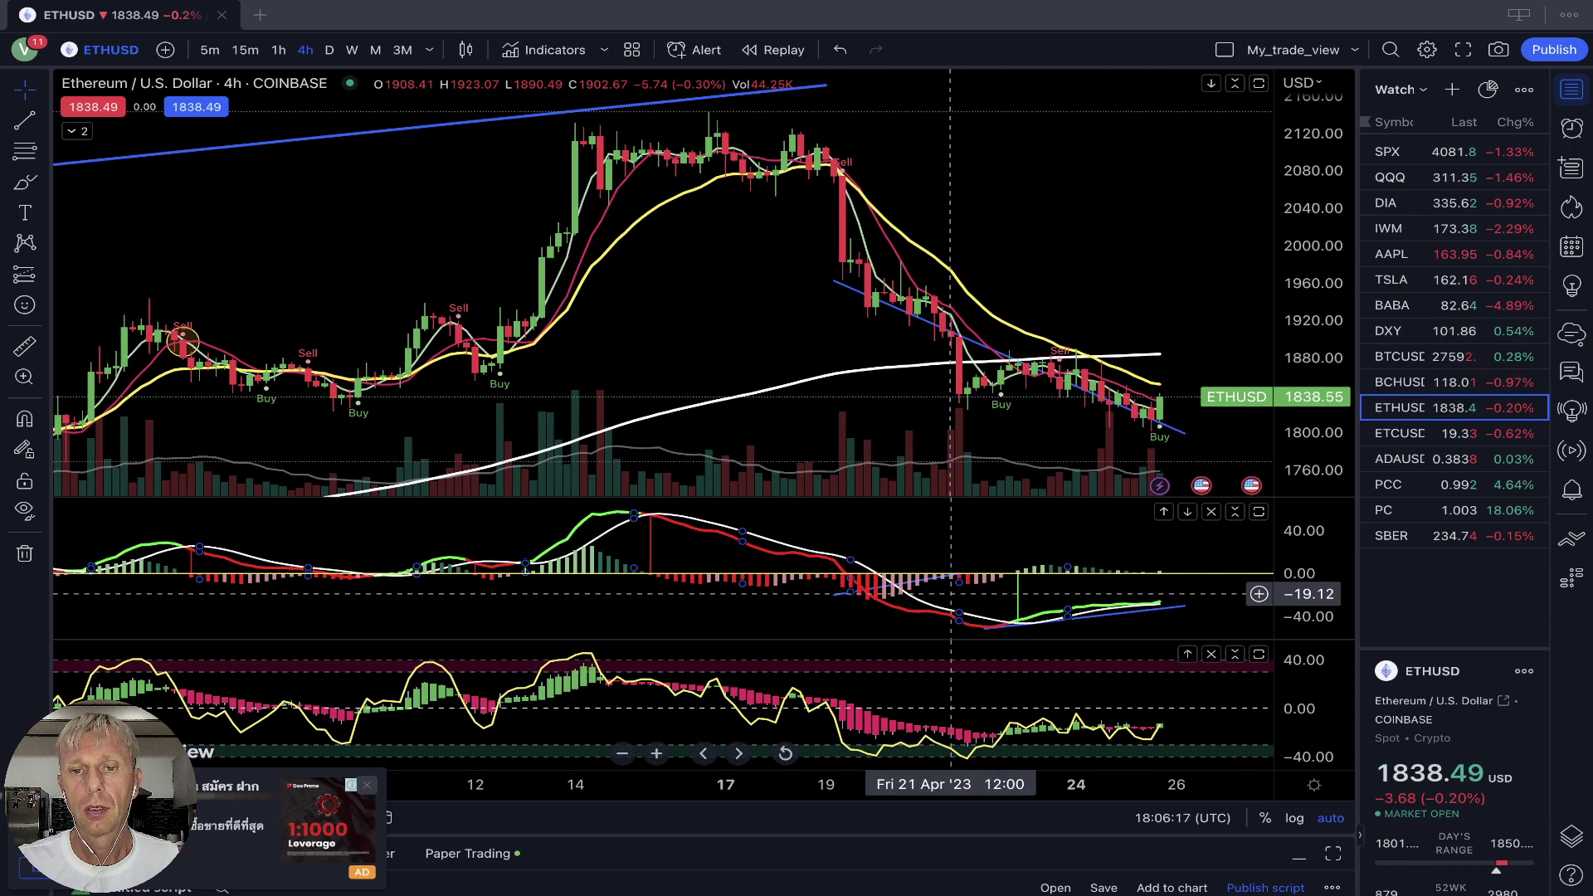
{"action": "left_click_drag", "start_coordinate": [929, 580], "coordinate": [1189, 572]}
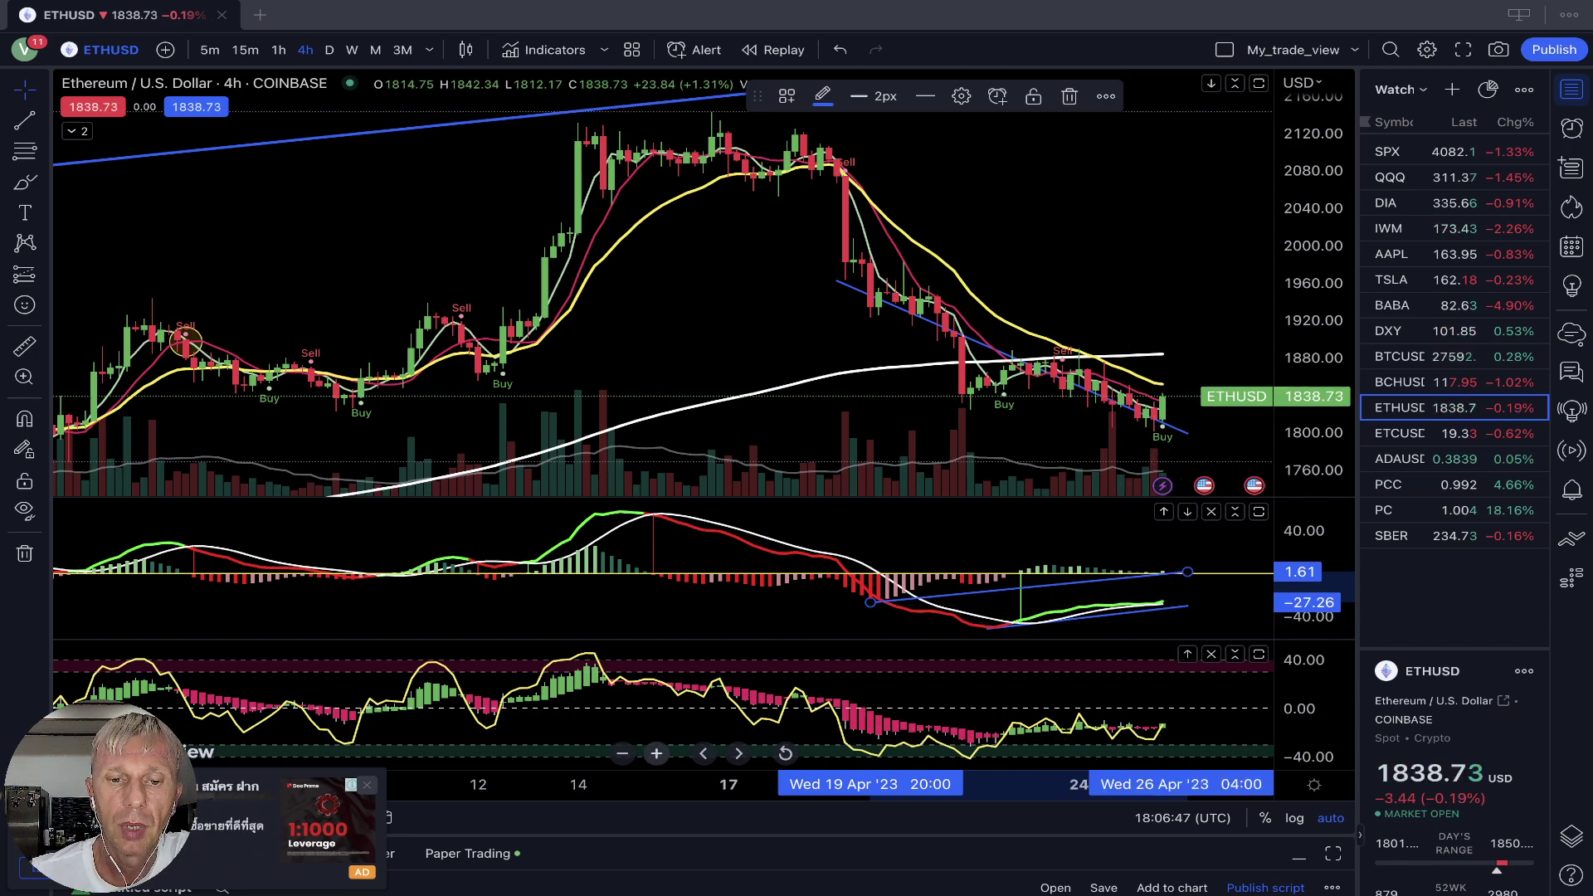
Step: Draw a trend line under the lowest pane's oscillator lows from about −43.56 to −25.22, and switch ETHUSD to the 1-hour interval
{"action": "scroll", "coordinate": [1178, 784], "scroll_direction": "up", "scroll_amount": 3}
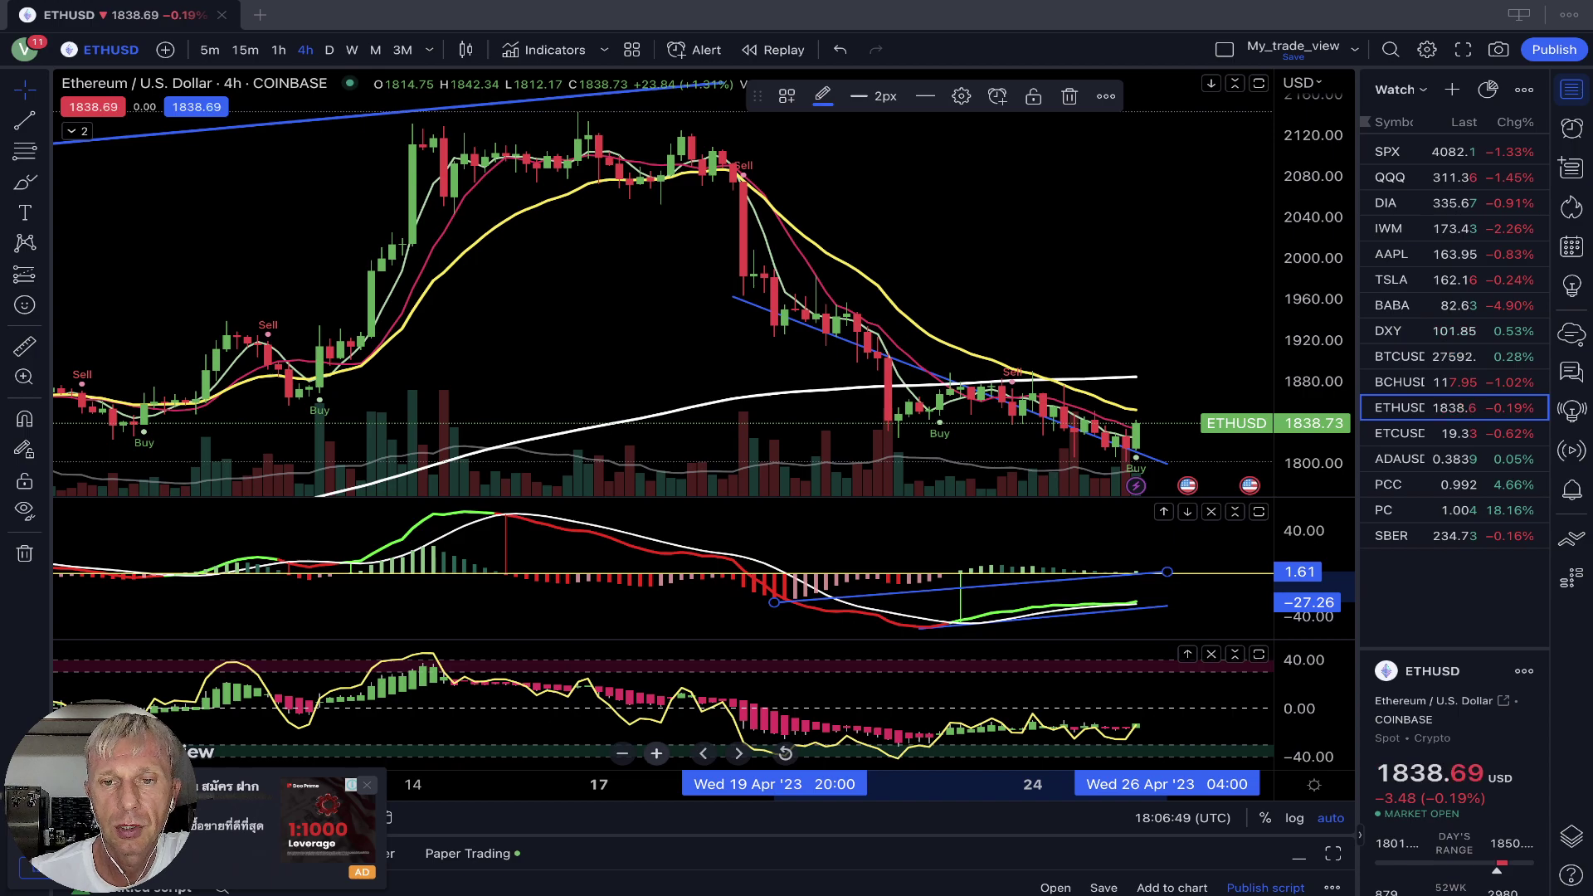
{"action": "scroll", "coordinate": [1179, 784], "scroll_direction": "up", "scroll_amount": 3}
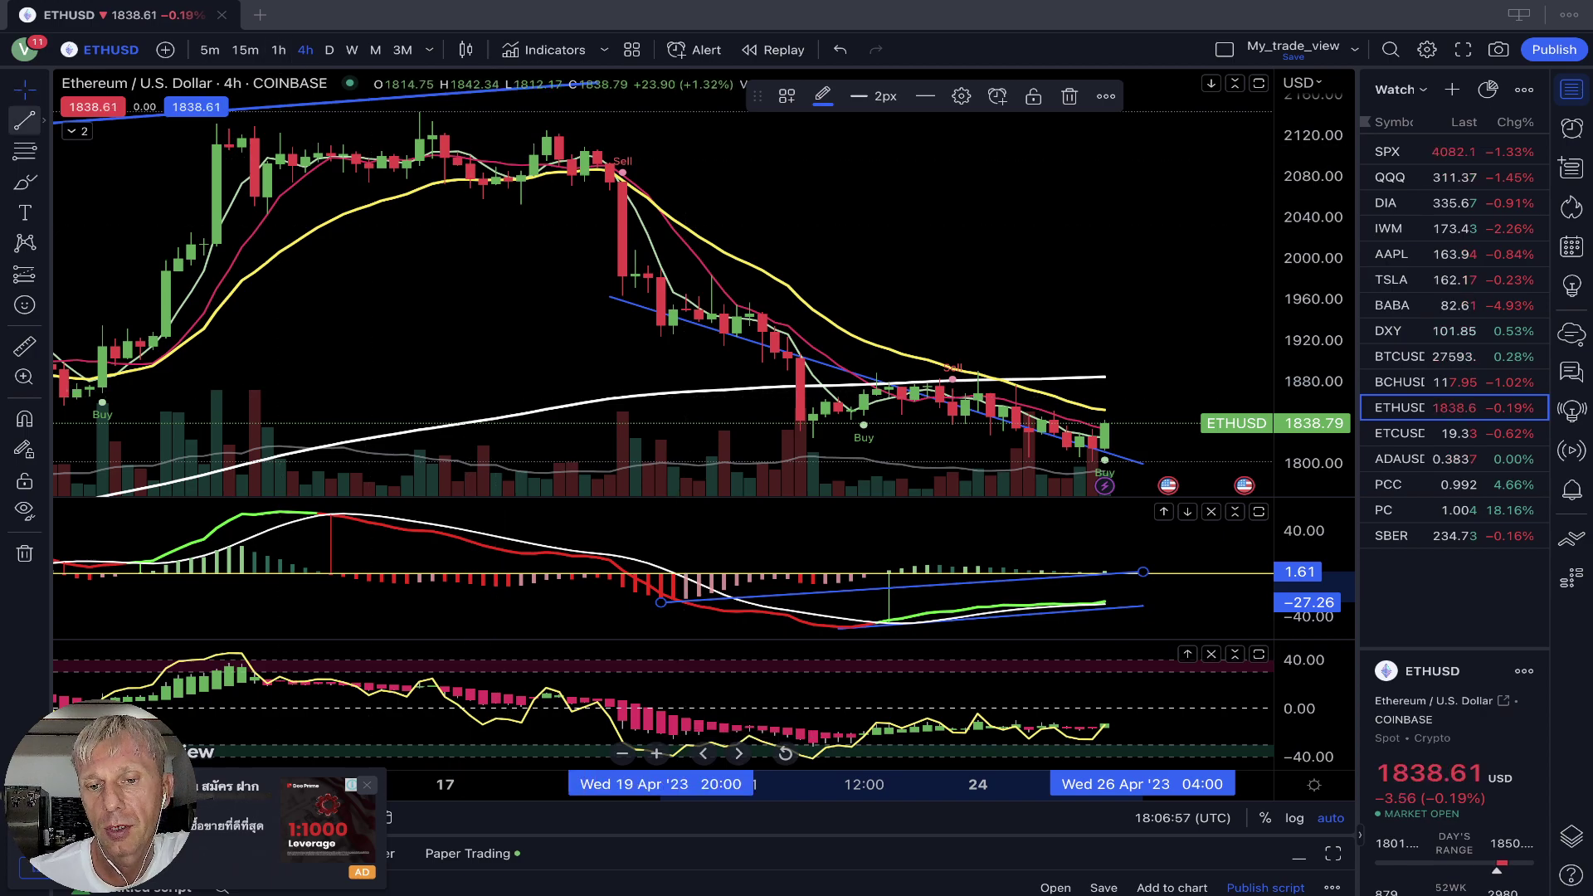
{"action": "left_click", "coordinate": [25, 121]}
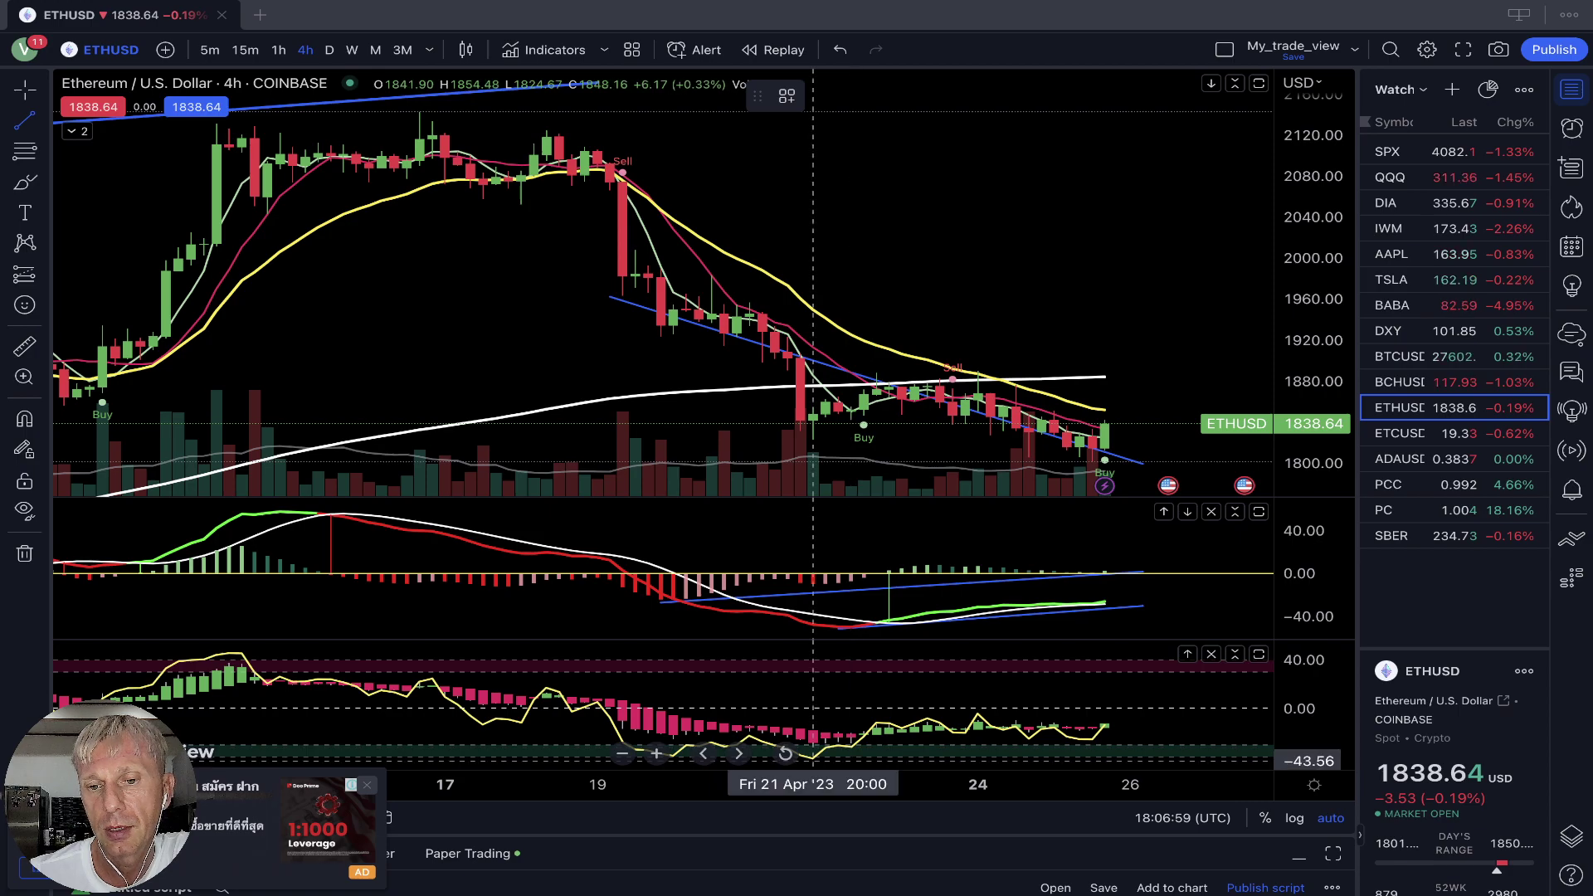
{"action": "left_click", "coordinate": [813, 760]}
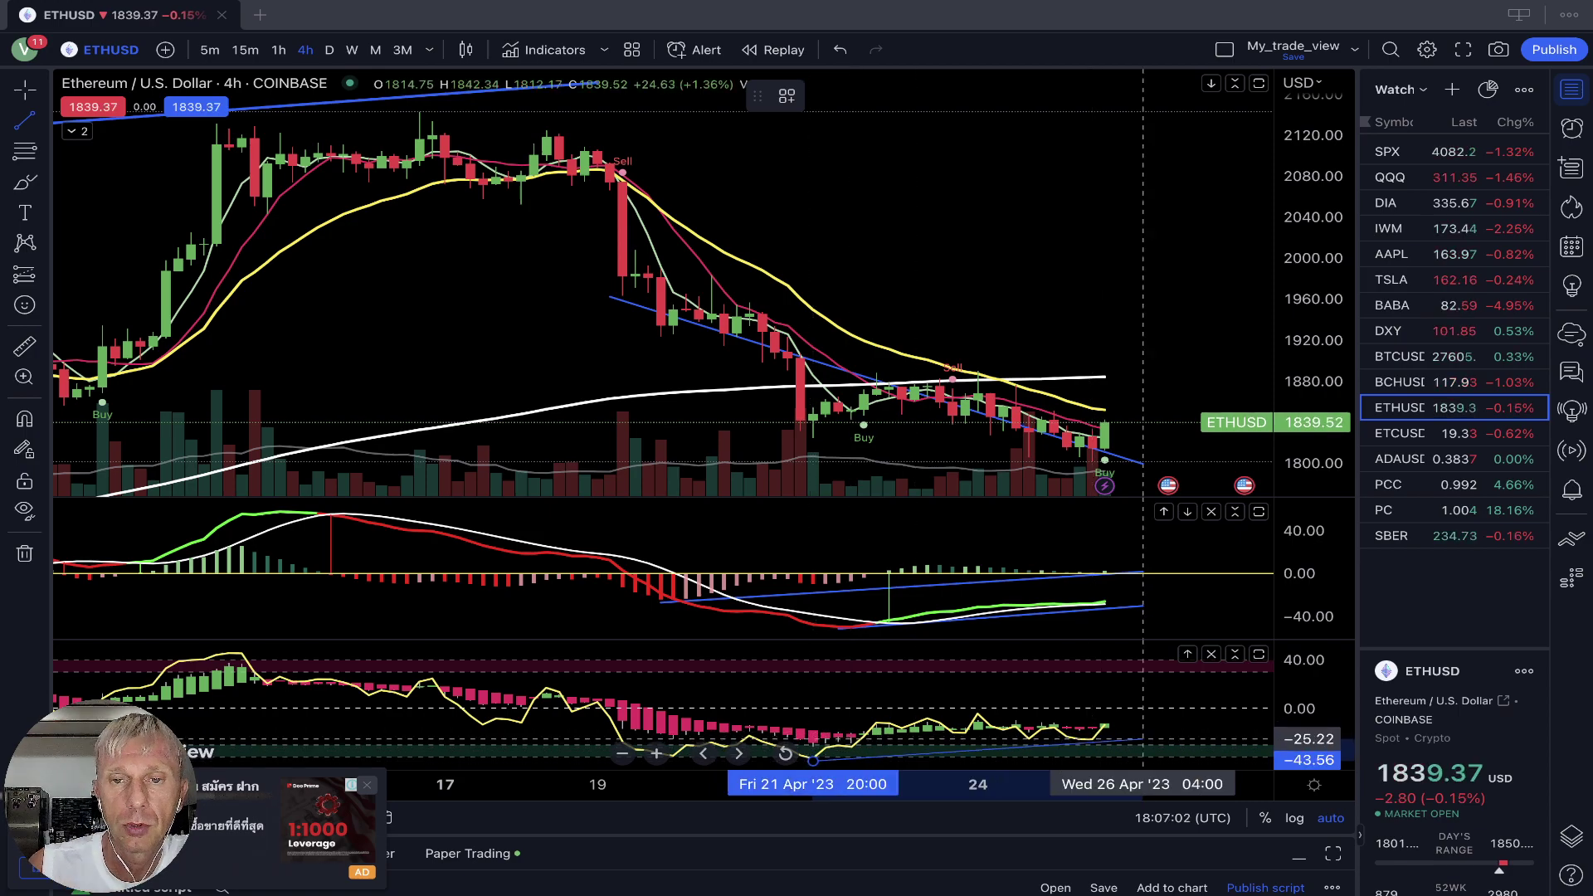
{"action": "left_click", "coordinate": [1144, 738]}
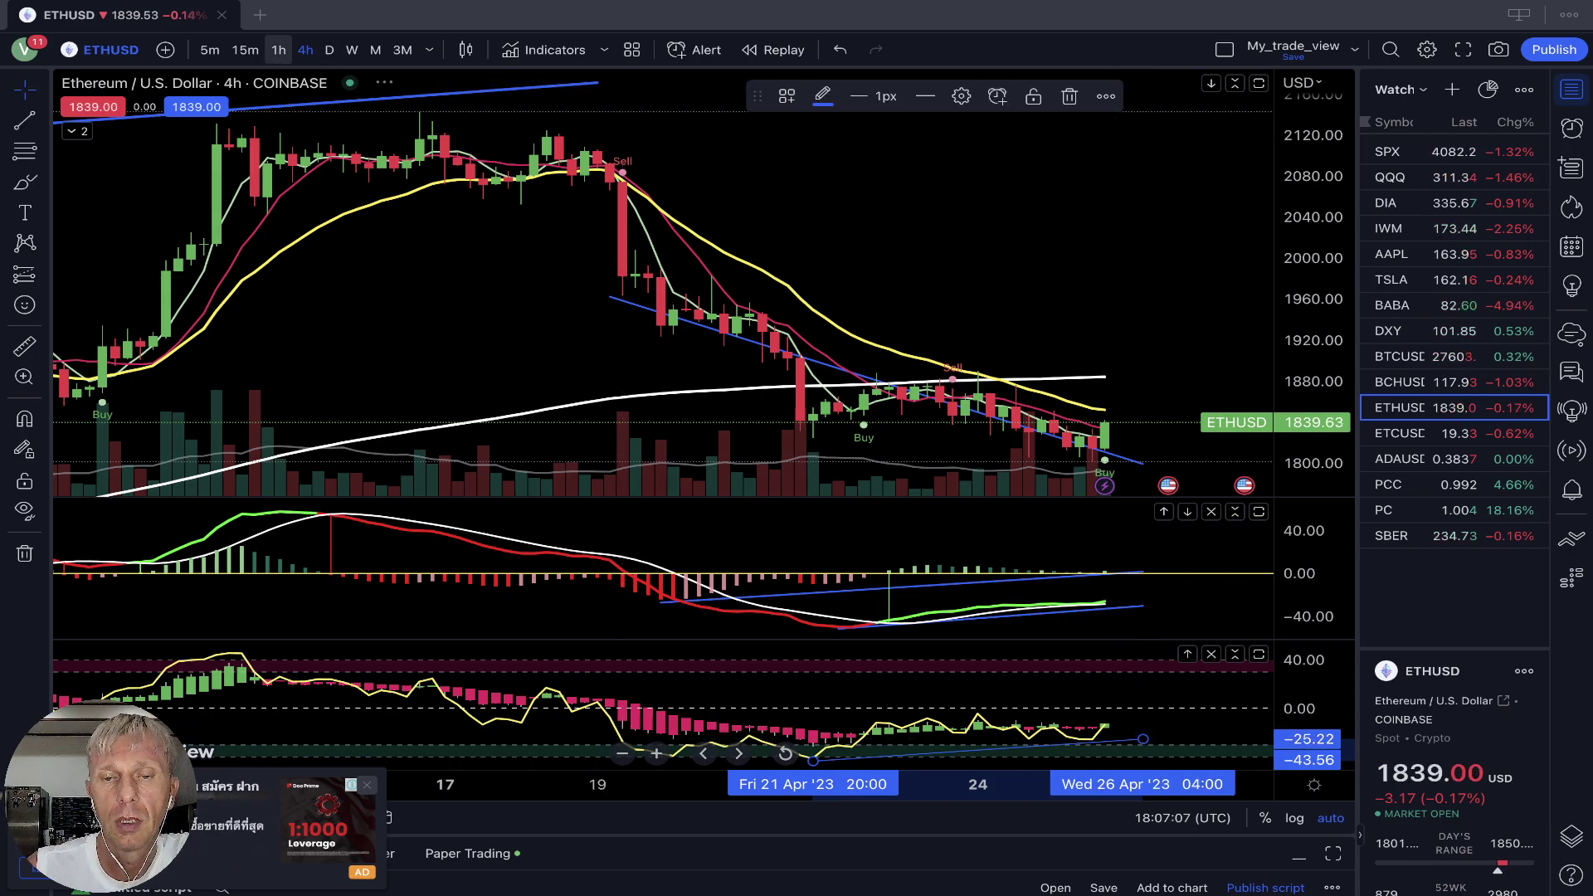
{"action": "left_click", "coordinate": [278, 50]}
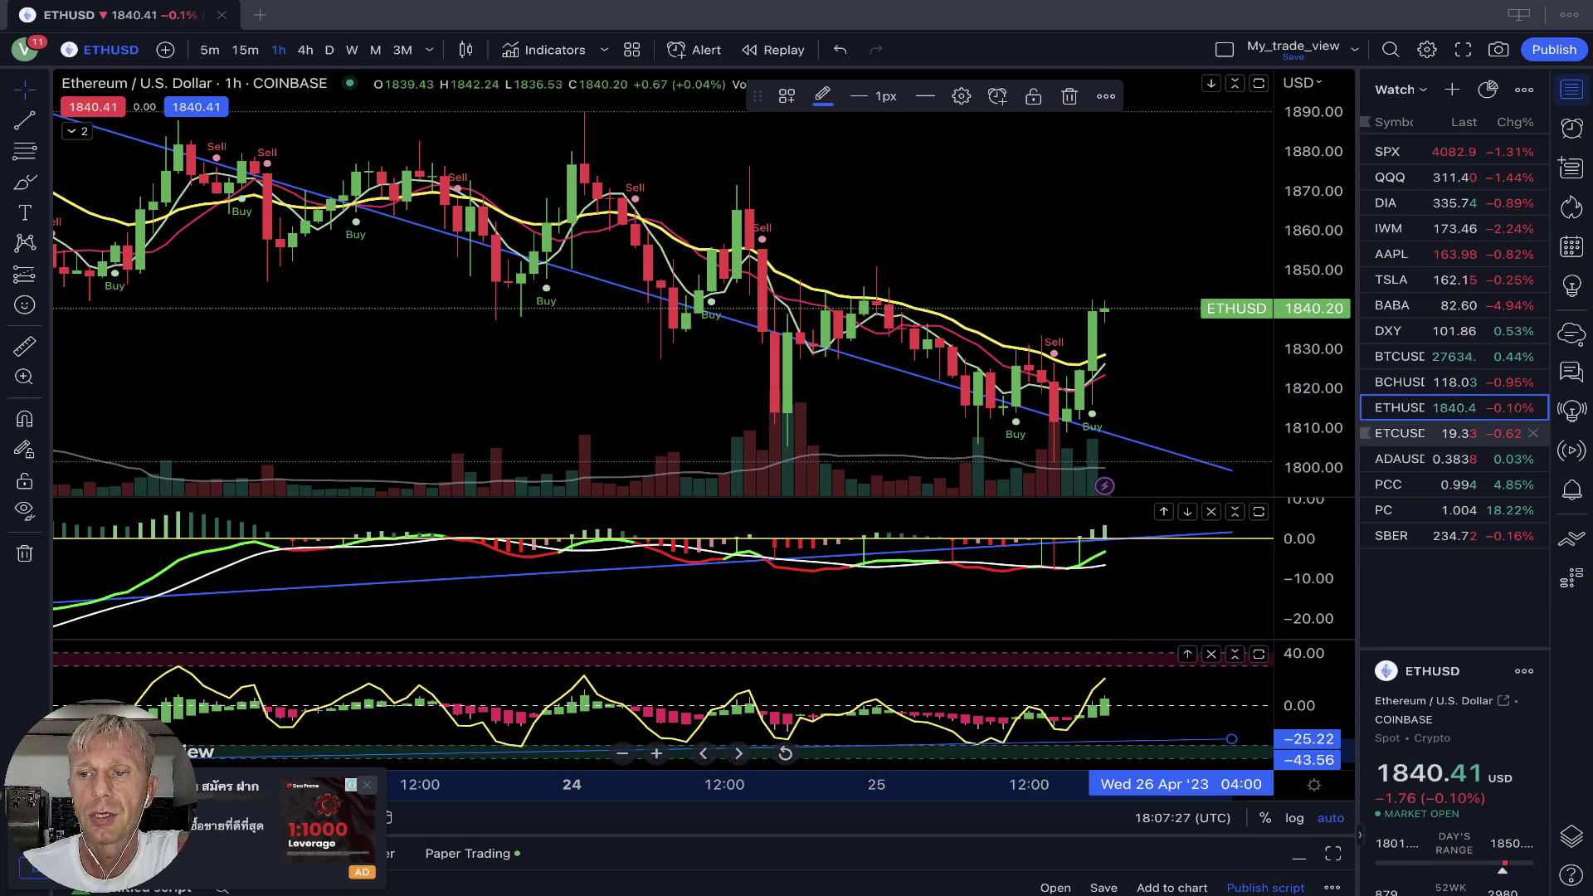
Step: Open ETCUSD on the daily interval and, on its 4-hour chart, extend the price trend line to 26 Apr 16:00 at about 19.00
{"action": "left_click", "coordinate": [1411, 433]}
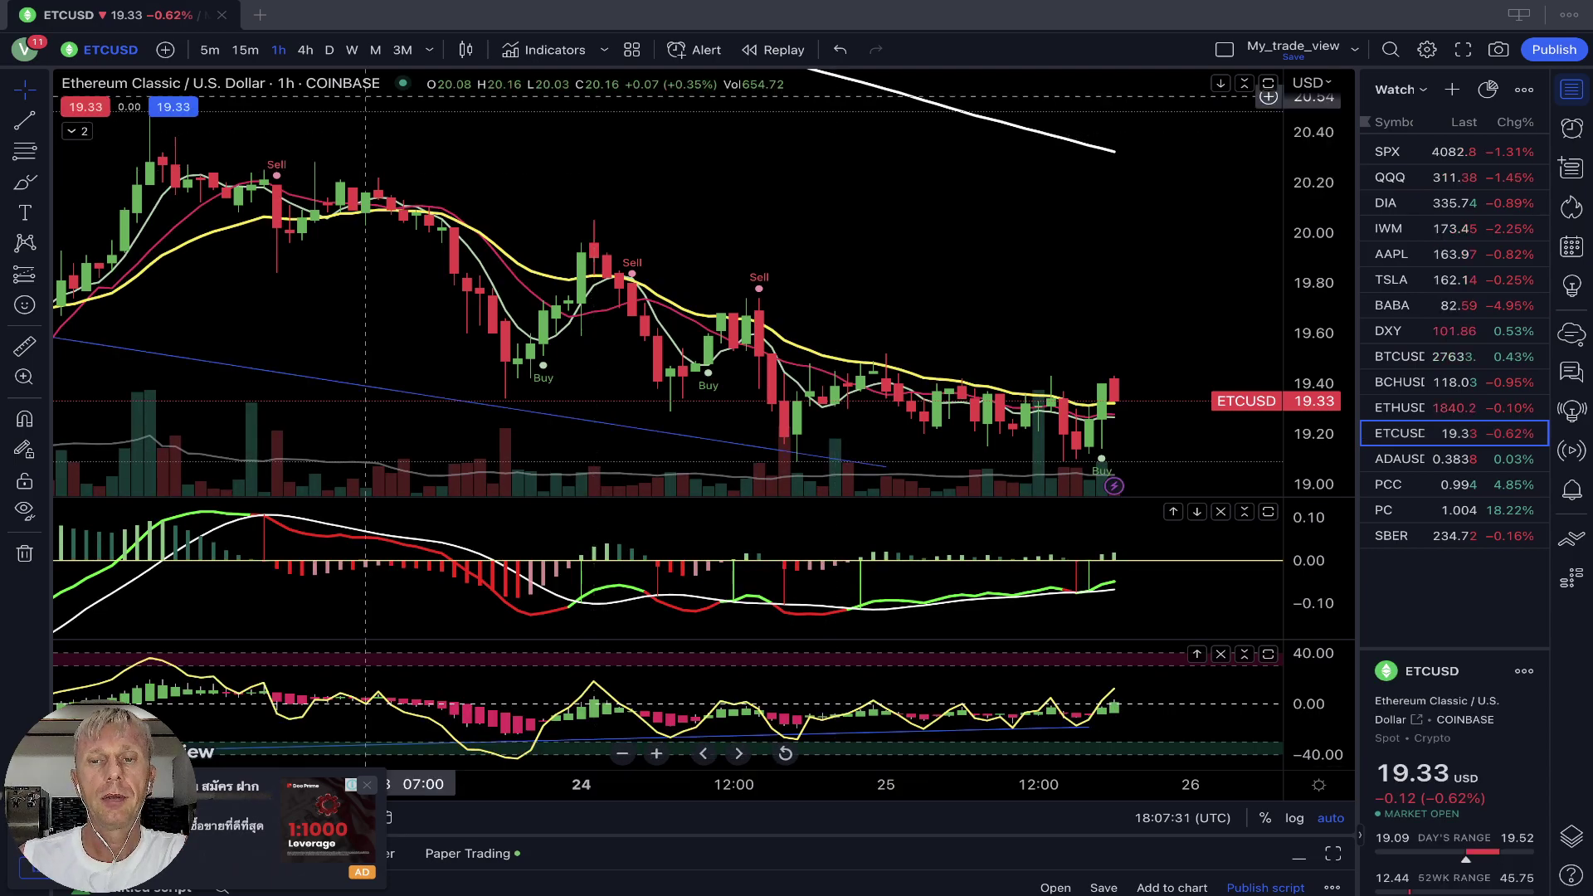
{"action": "left_click", "coordinate": [329, 50]}
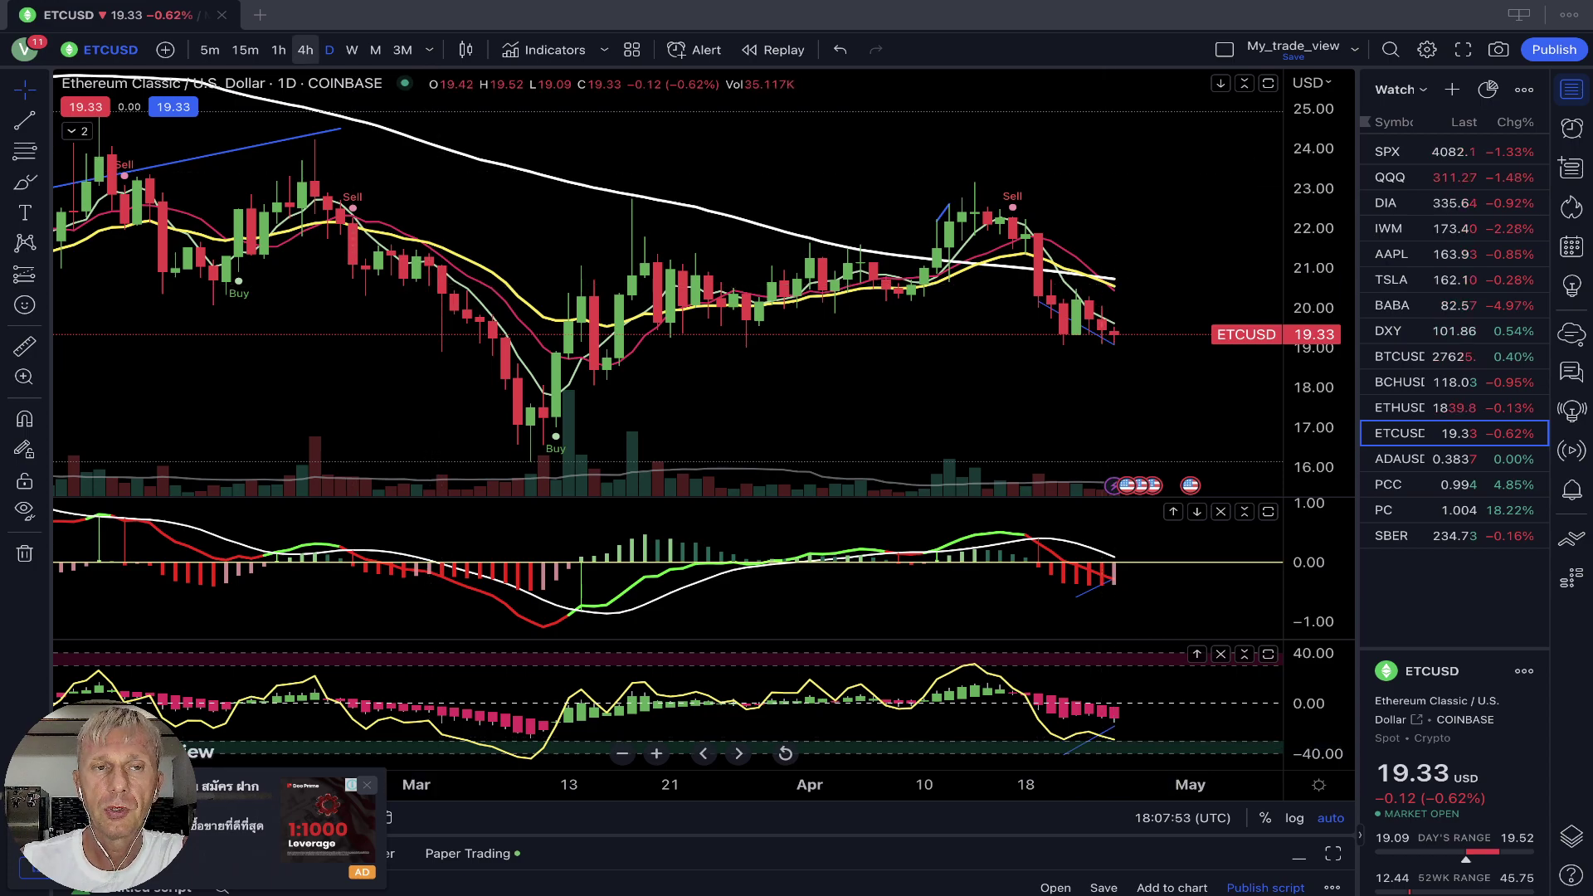
{"action": "left_click", "coordinate": [306, 49]}
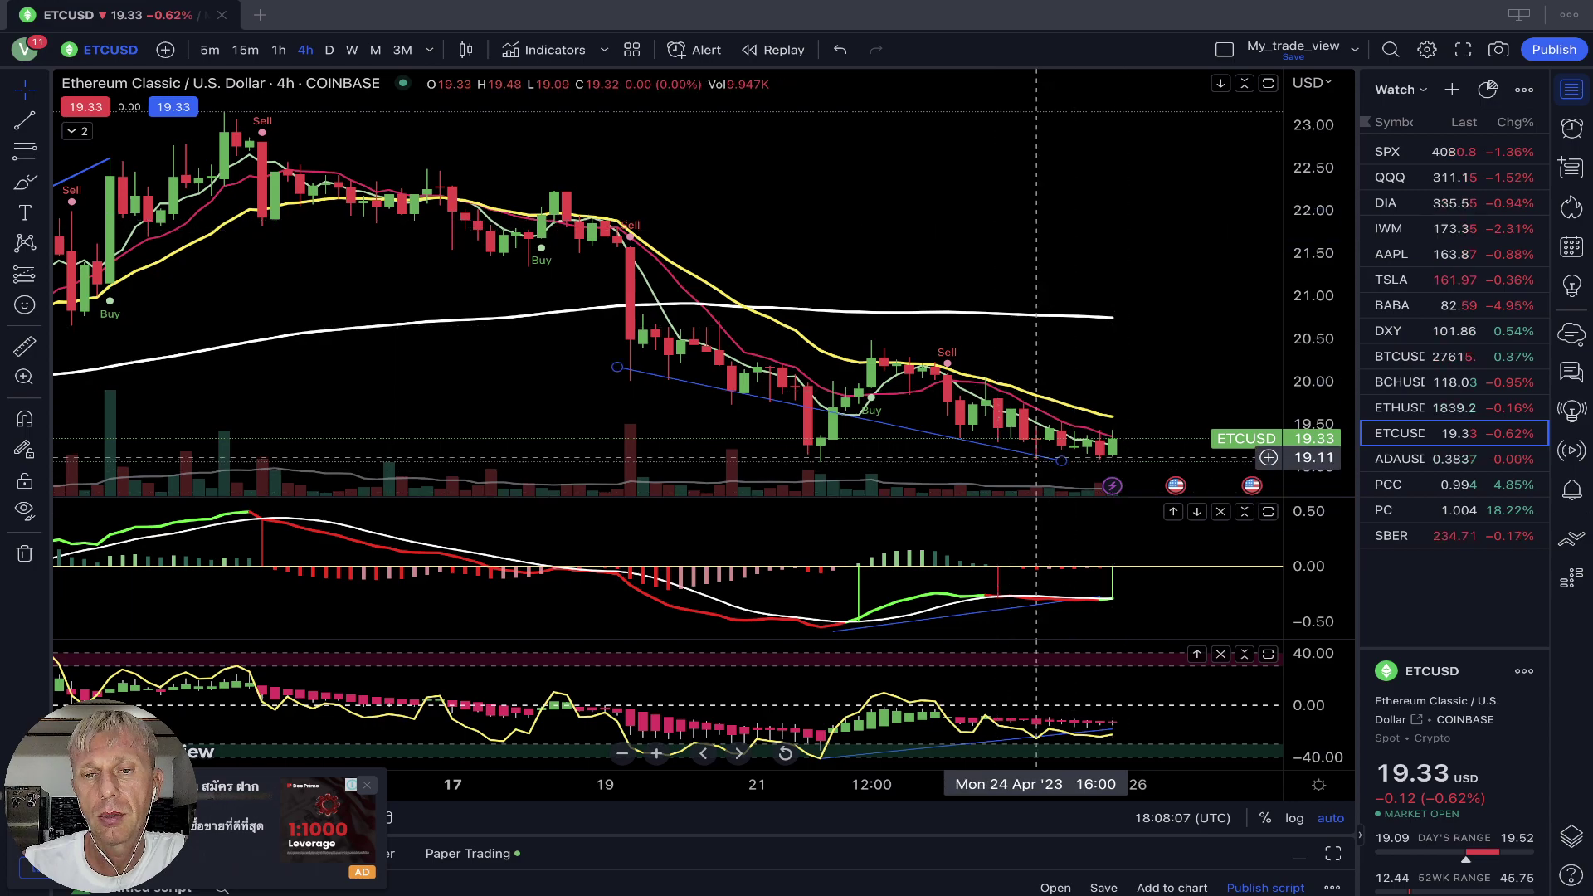
{"action": "left_click", "coordinate": [1036, 454]}
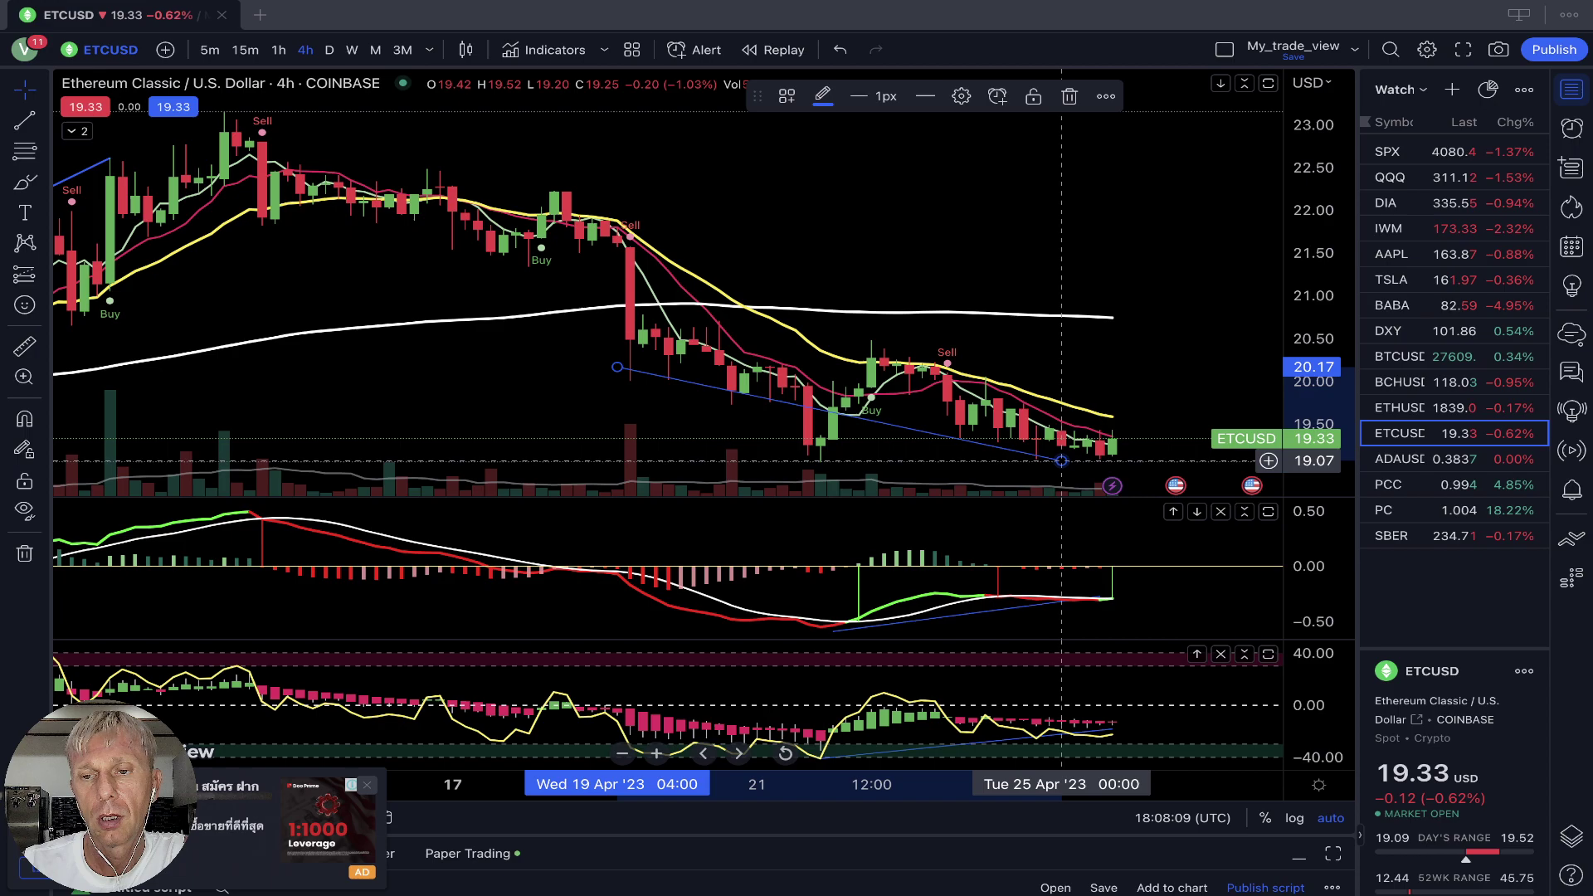
{"action": "left_click_drag", "start_coordinate": [1074, 460], "coordinate": [1188, 467]}
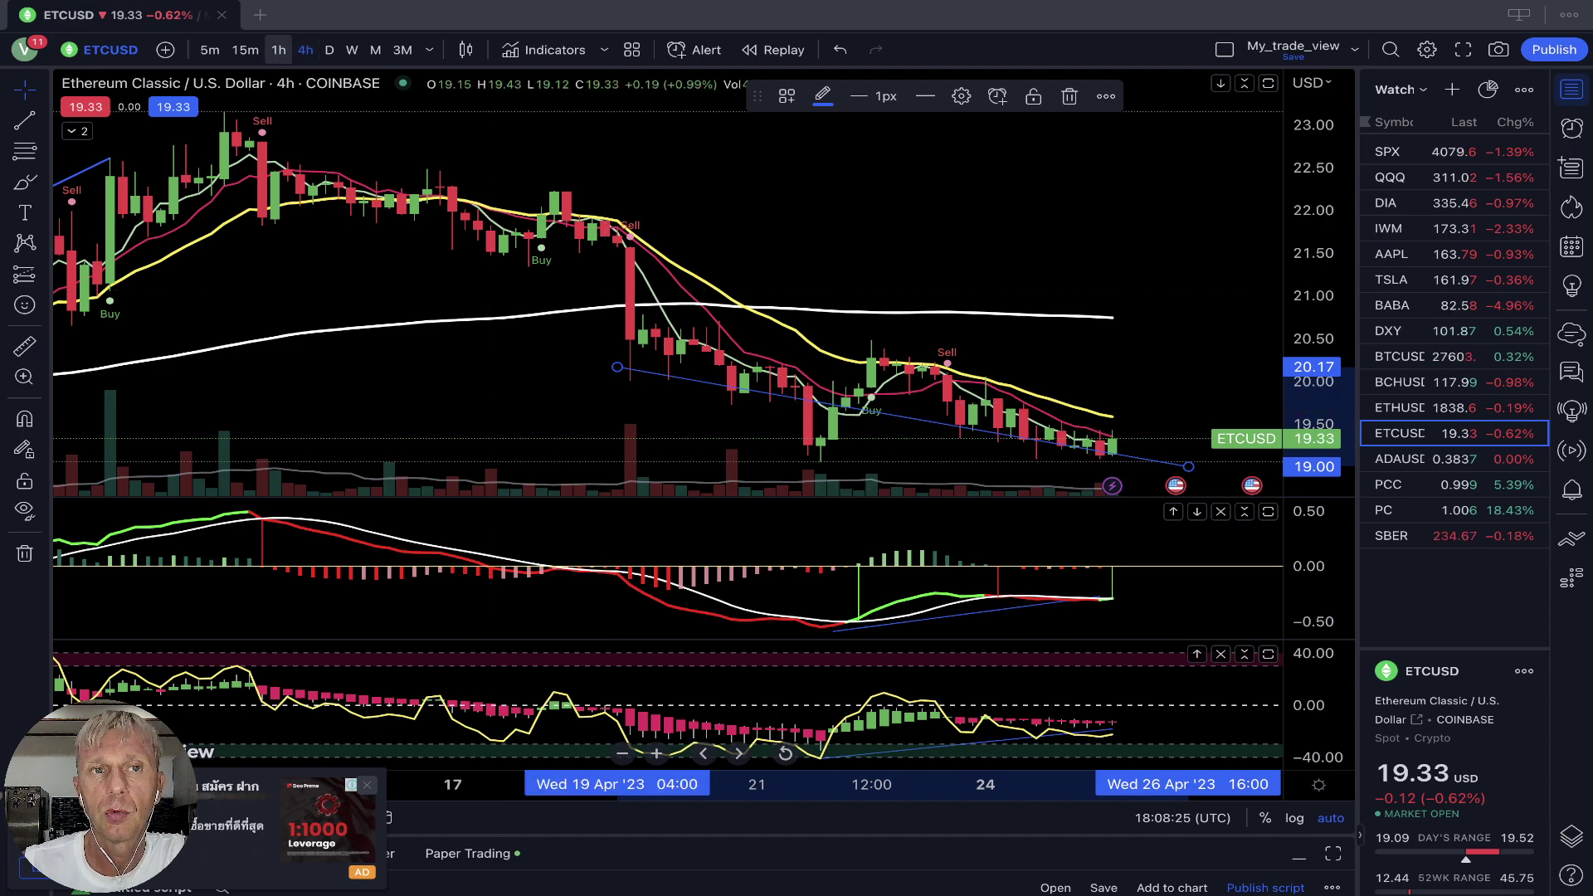
Step: Review the ETCUSD chart on the 1-hour interval with the trend line deselected
{"action": "left_click", "coordinate": [279, 50]}
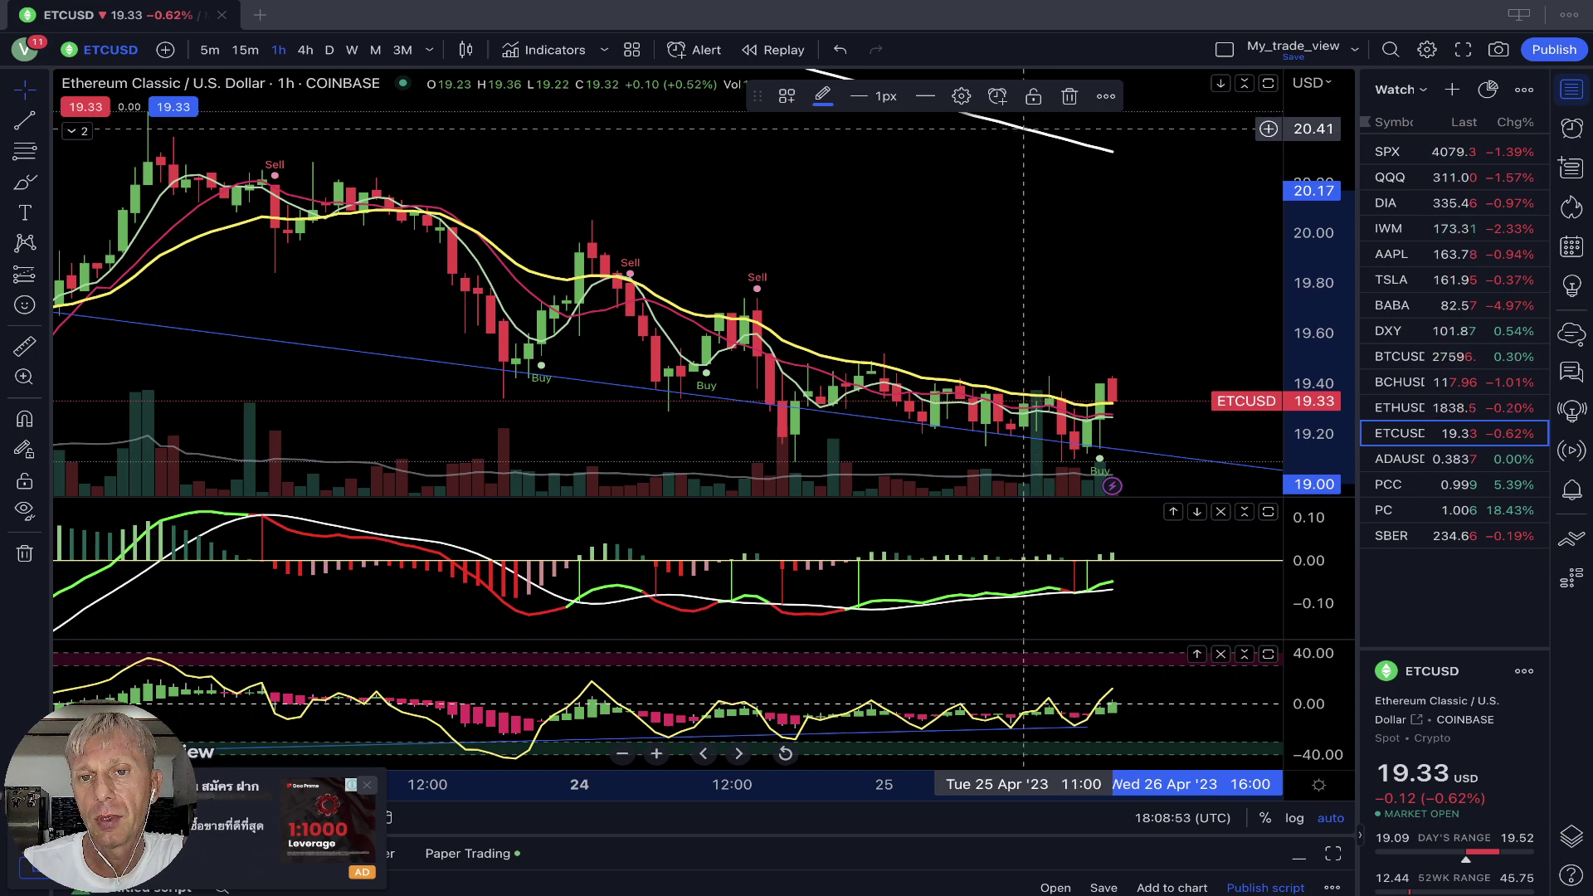
{"action": "left_click_drag", "start_coordinate": [1000, 207], "coordinate": [1002, 207]}
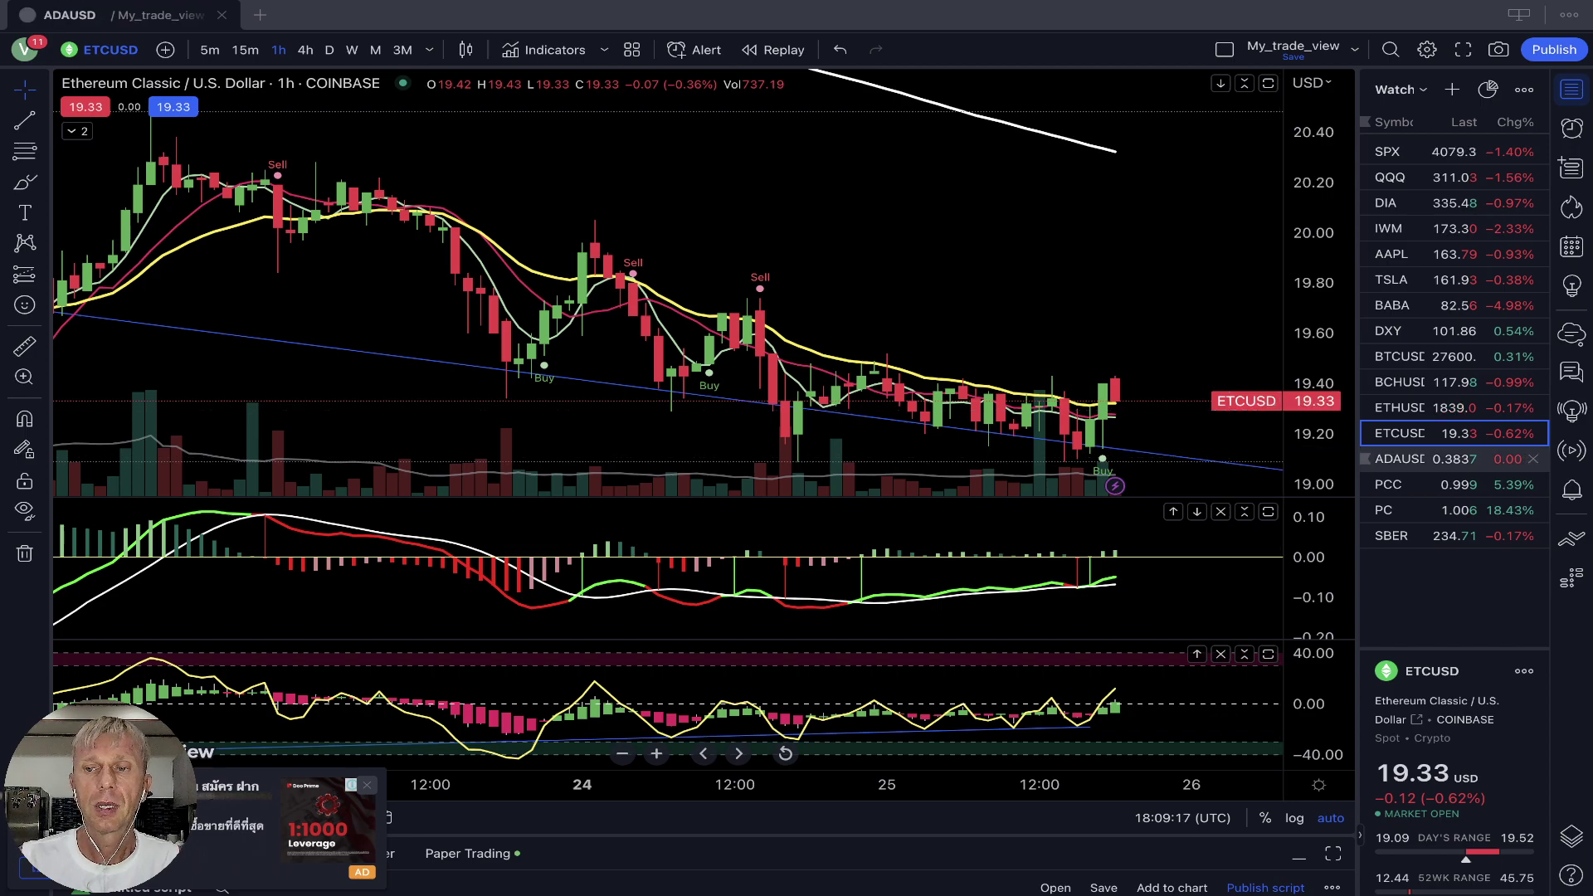
Step: Open ADAUSD on the daily interval and, on its 4-hour chart, draw a price trend line from about 0.3796 (21 Apr) to 0.3761 (25 Apr)
{"action": "left_click", "coordinate": [1411, 458]}
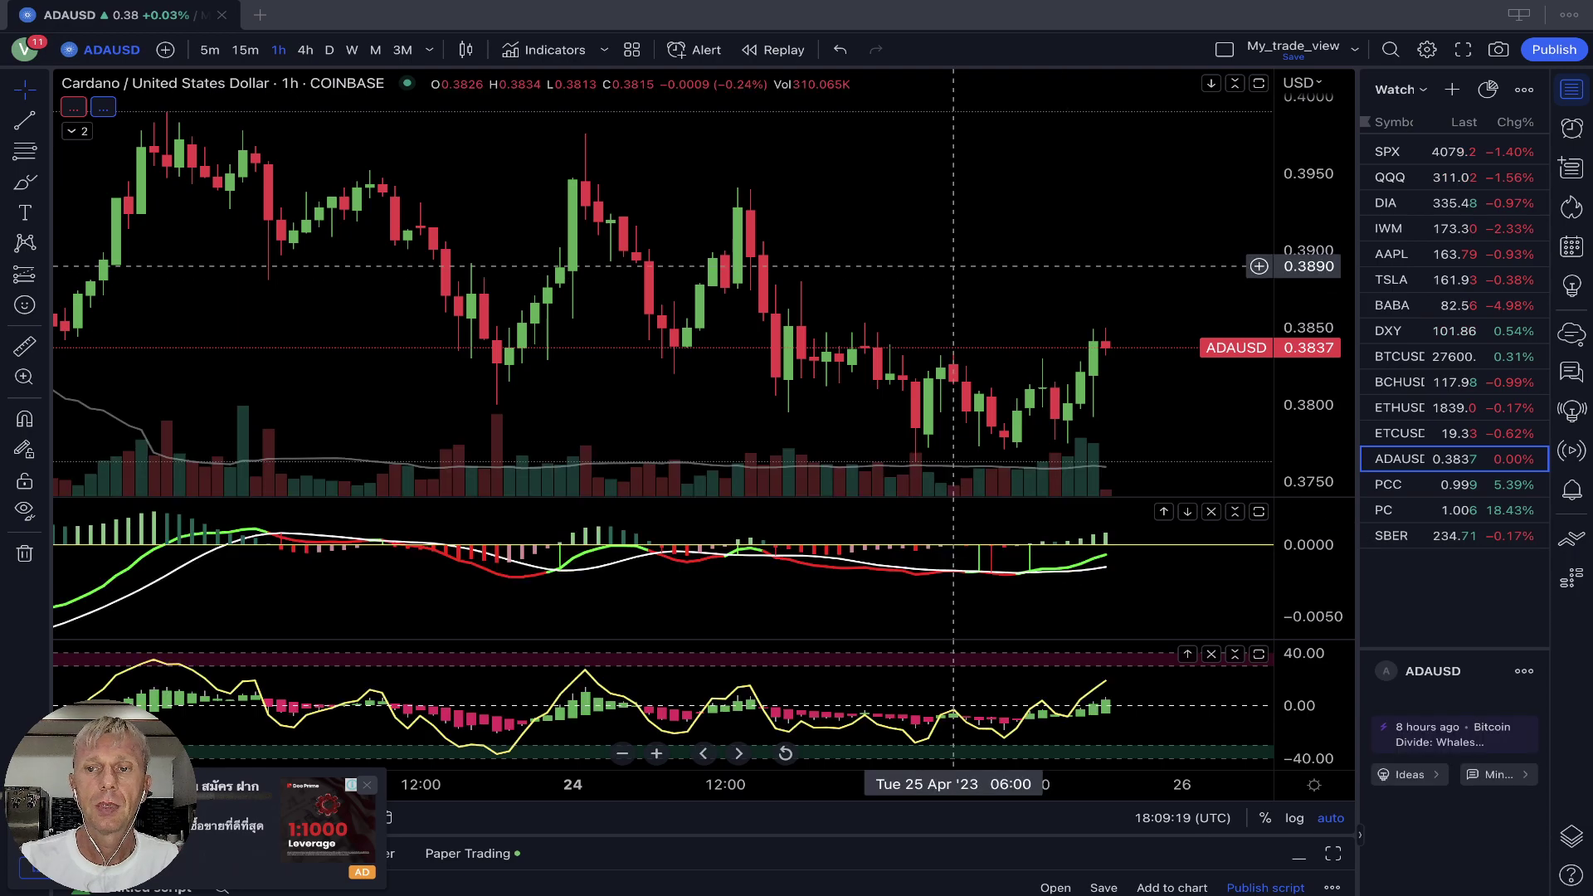
{"action": "left_click", "coordinate": [330, 49]}
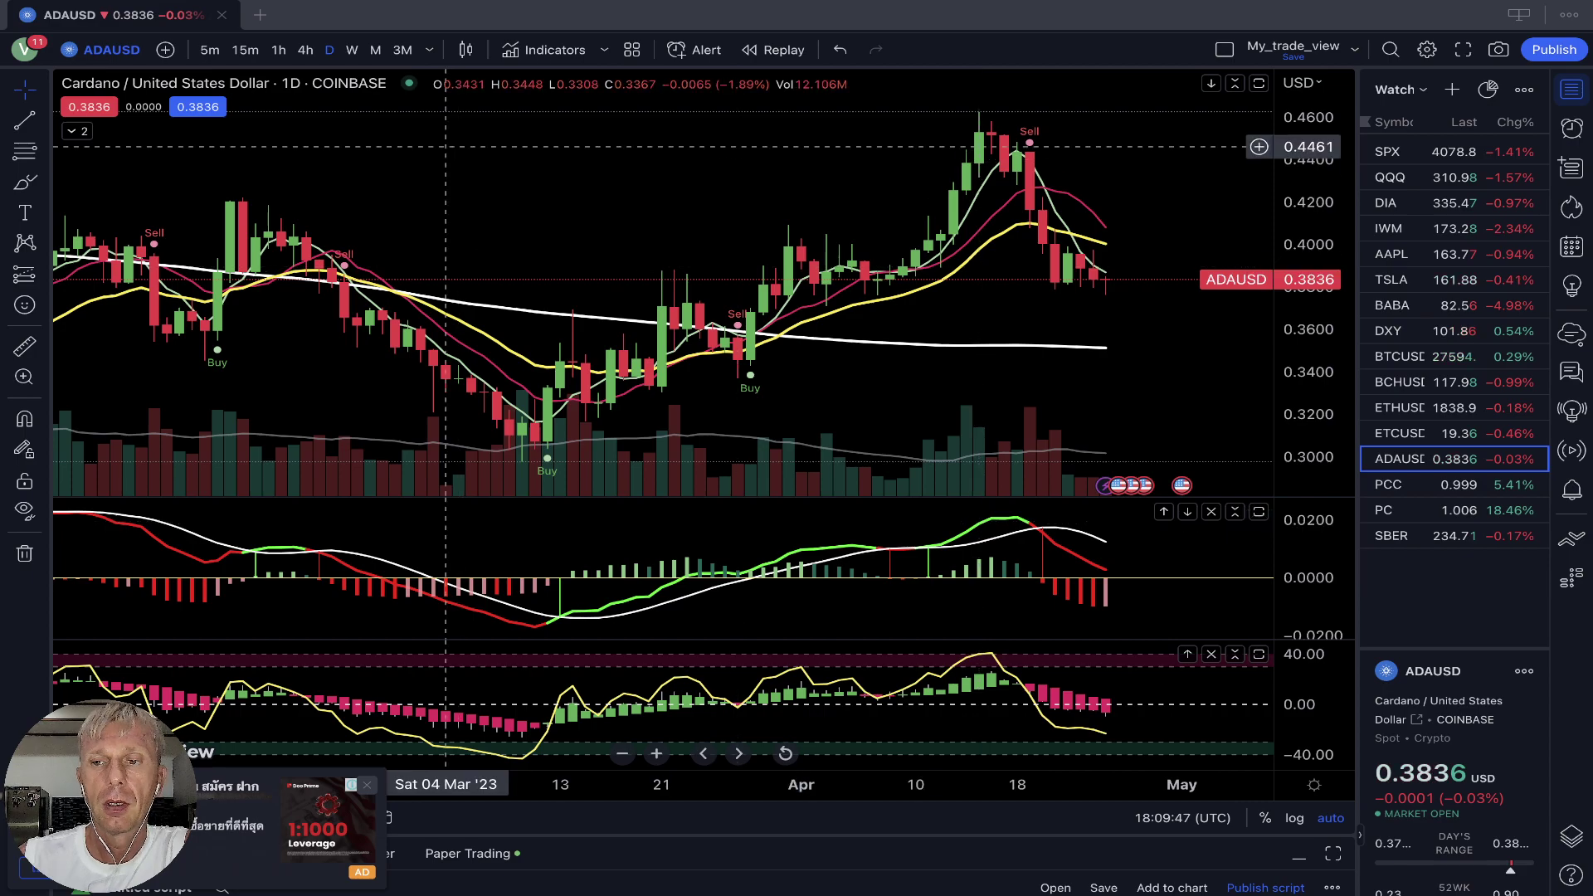
{"action": "left_click", "coordinate": [306, 49]}
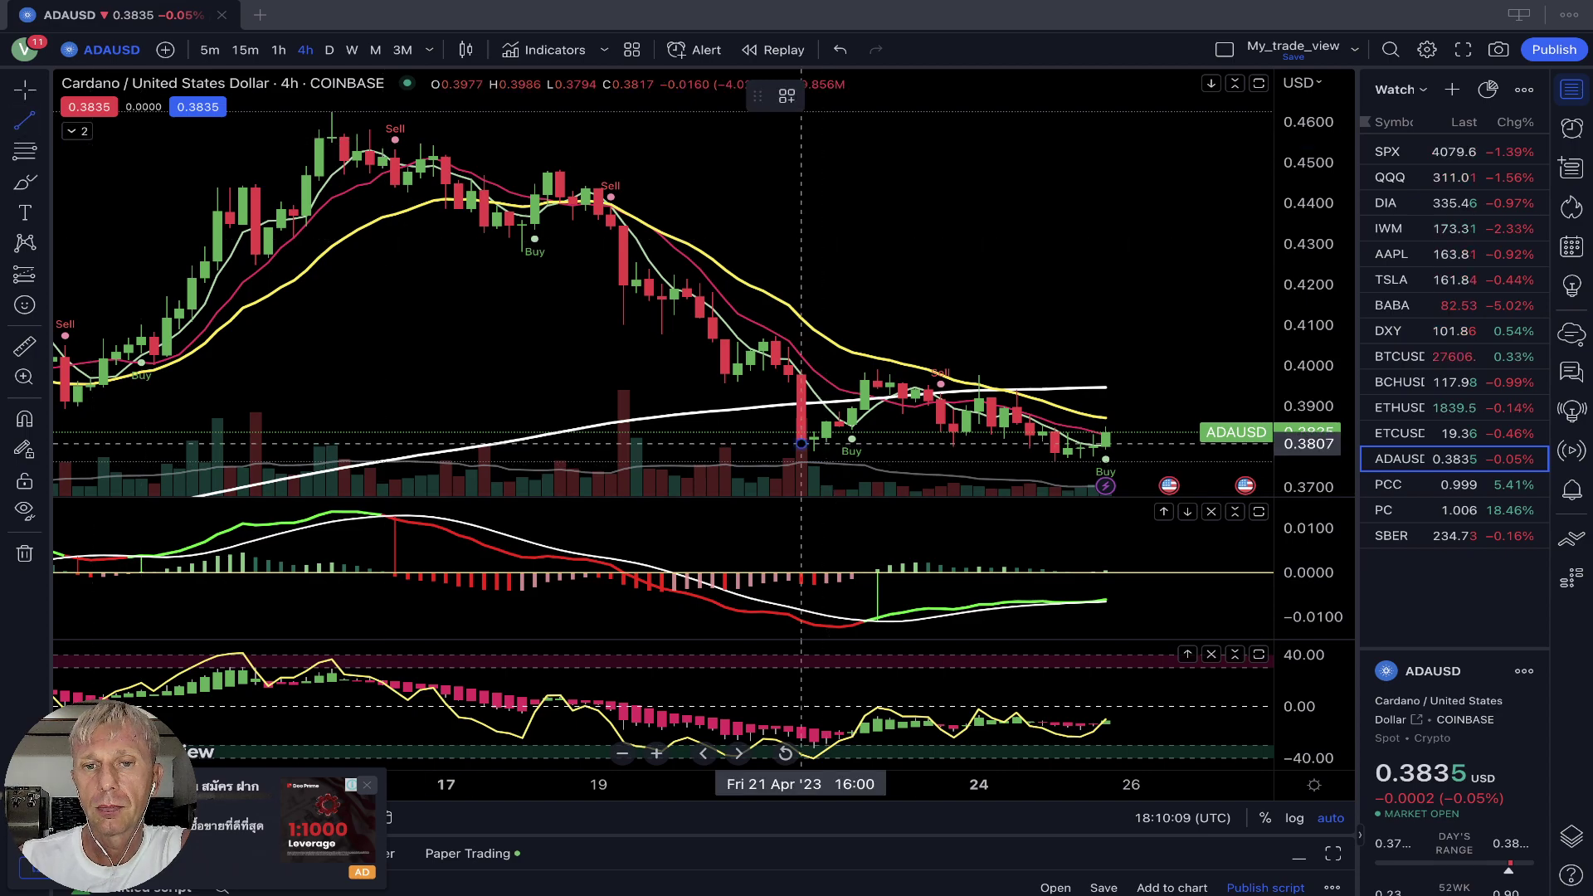
{"action": "left_click", "coordinate": [801, 443]}
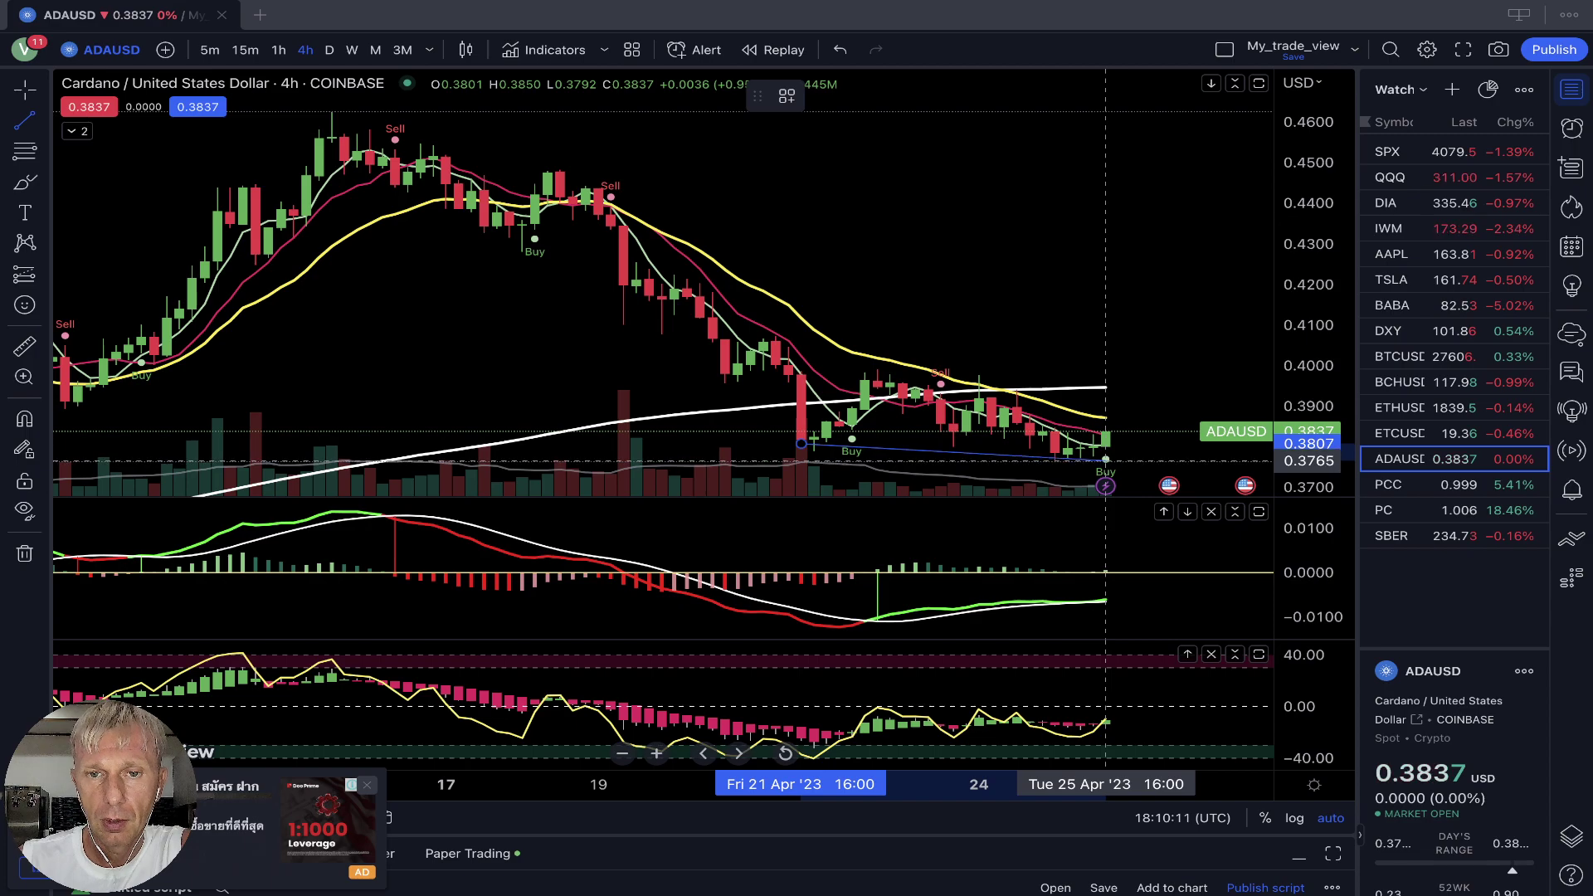
{"action": "left_click", "coordinate": [1105, 459]}
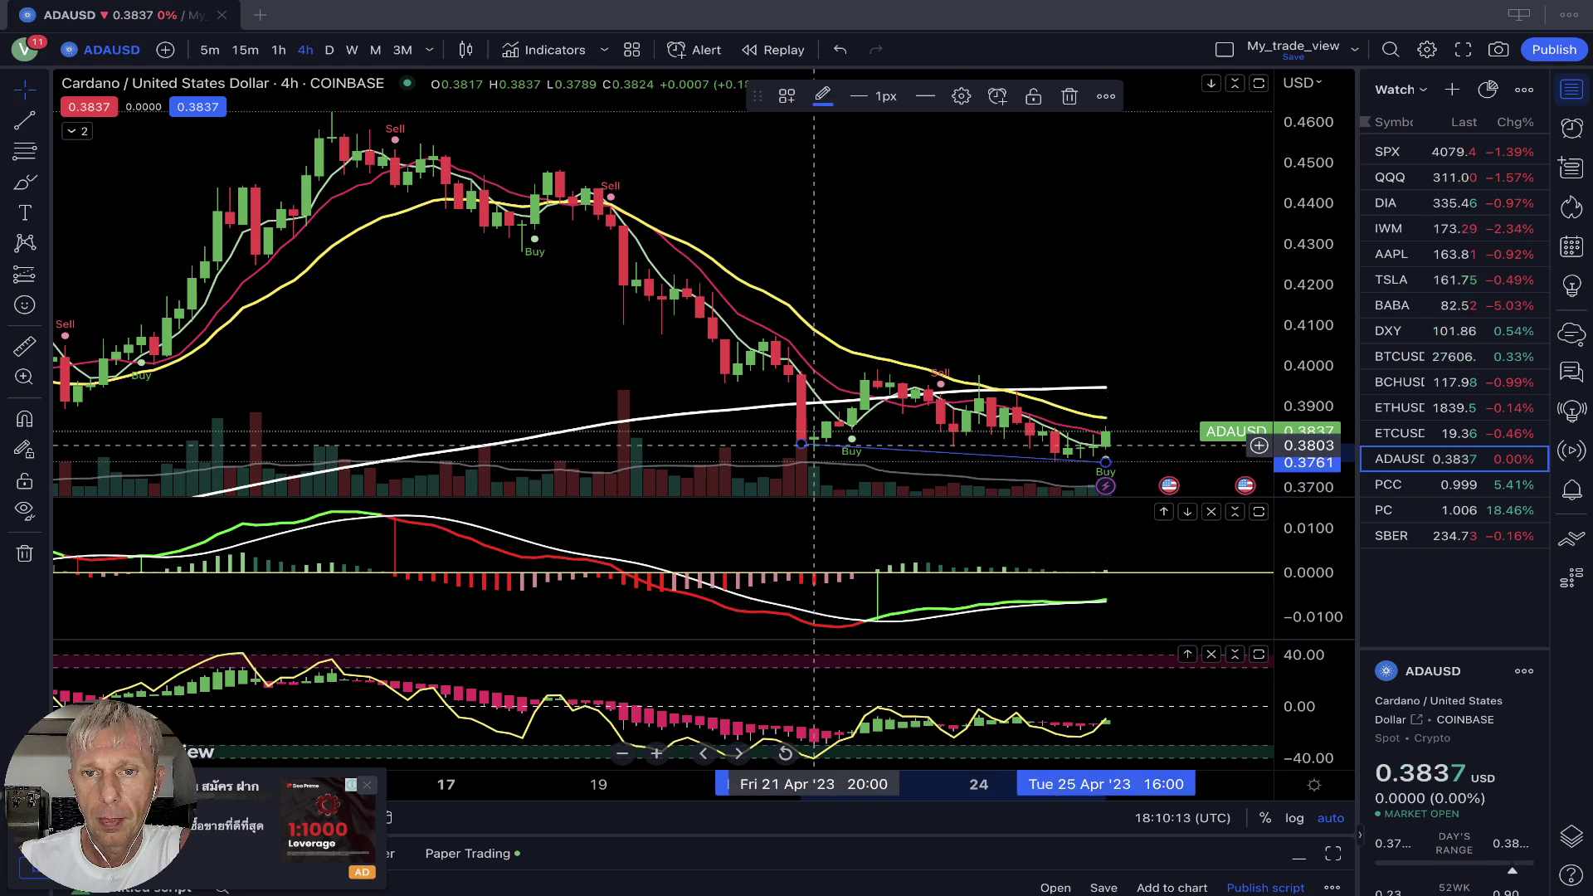
{"action": "left_click", "coordinate": [801, 449]}
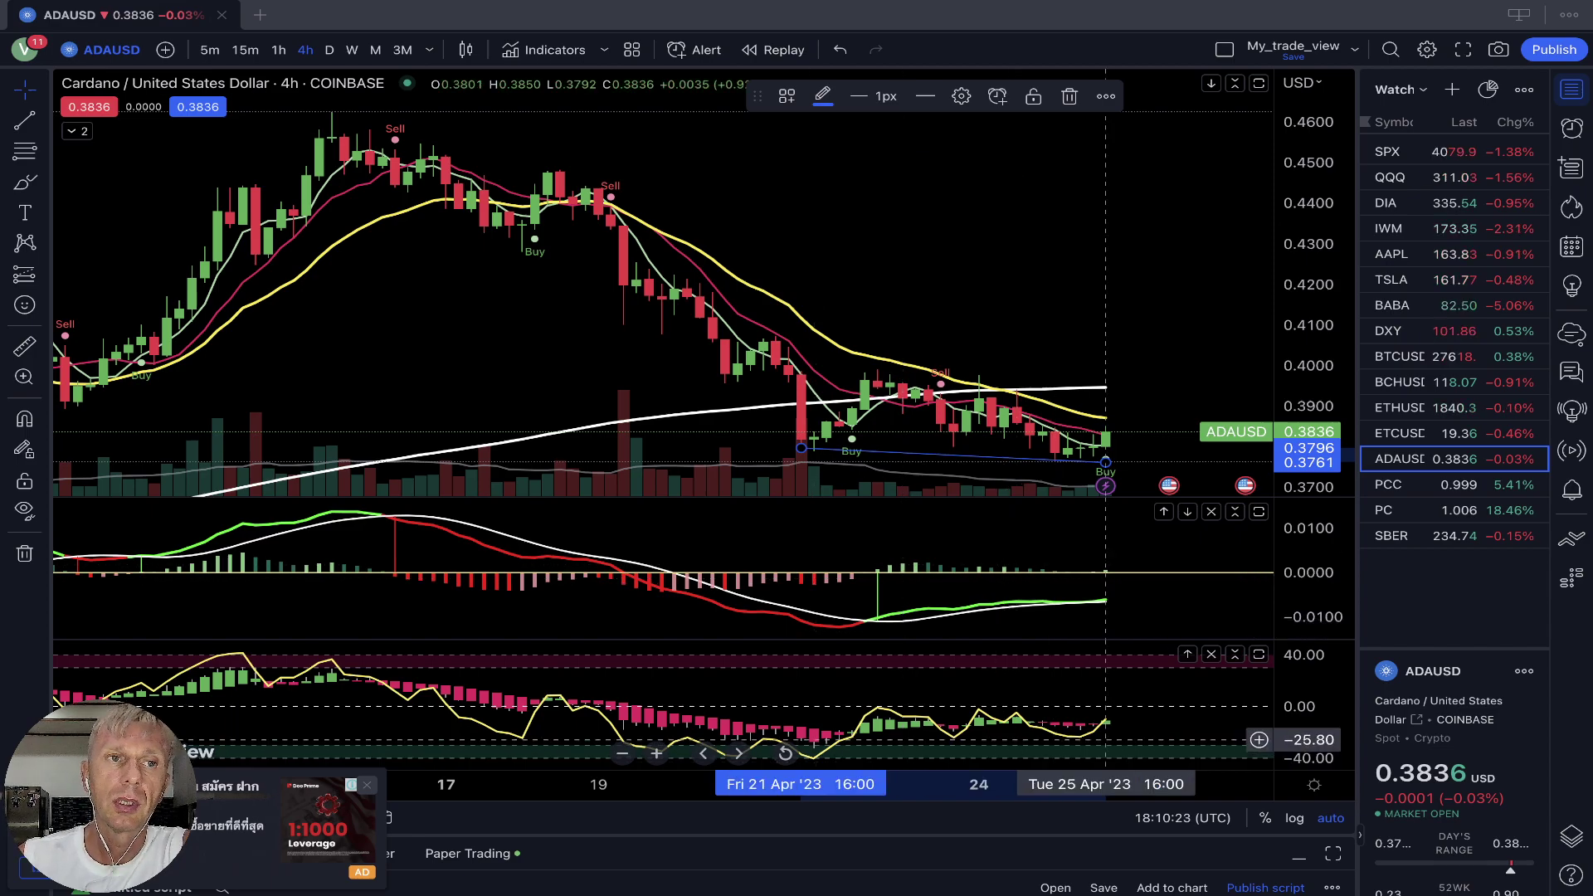
Step: Draw rising ADAUSD trend lines under the lowest pane's oscillator (about −41.69 to −24.48) and under the MACD line (about −0.0135 to −0.0080)
{"action": "left_click", "coordinate": [25, 120]}
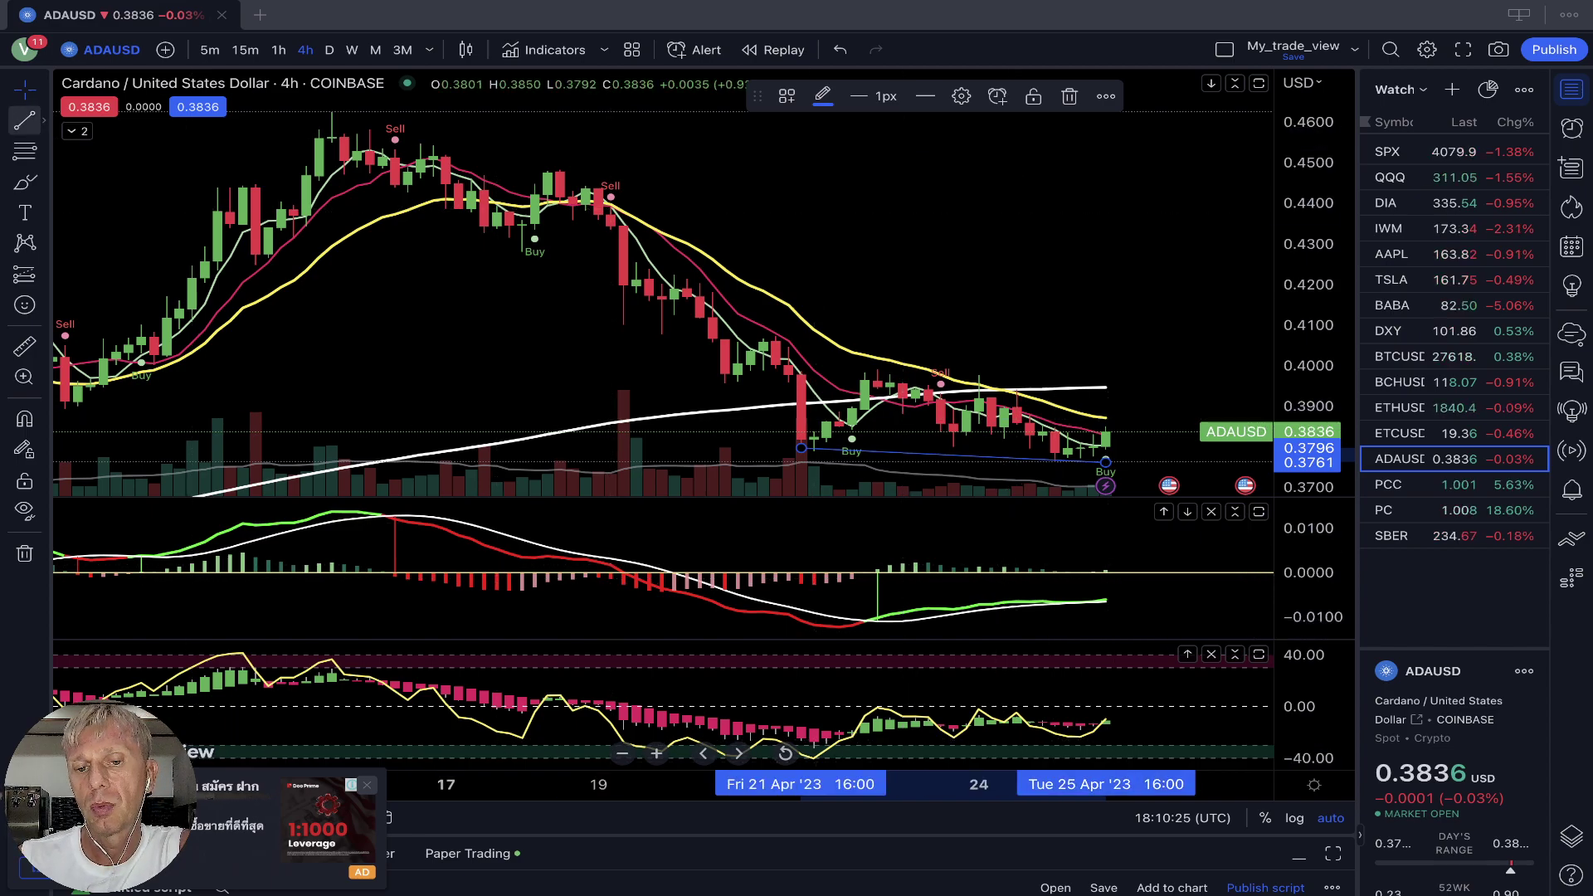
{"action": "left_click_drag", "start_coordinate": [813, 757], "coordinate": [1131, 737]}
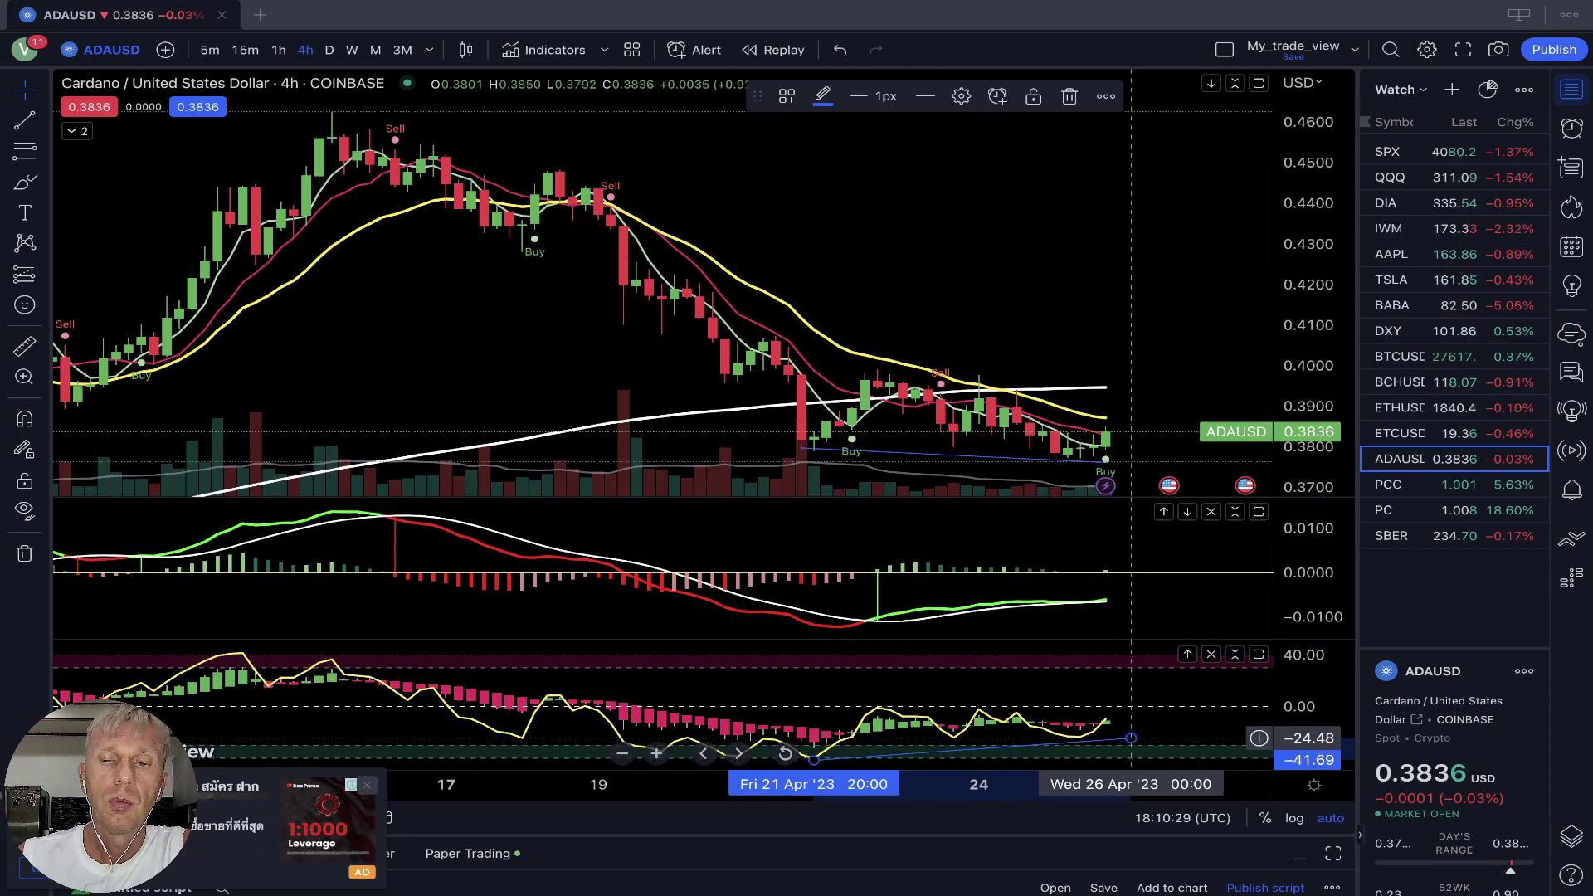
{"action": "left_click", "coordinate": [839, 581]}
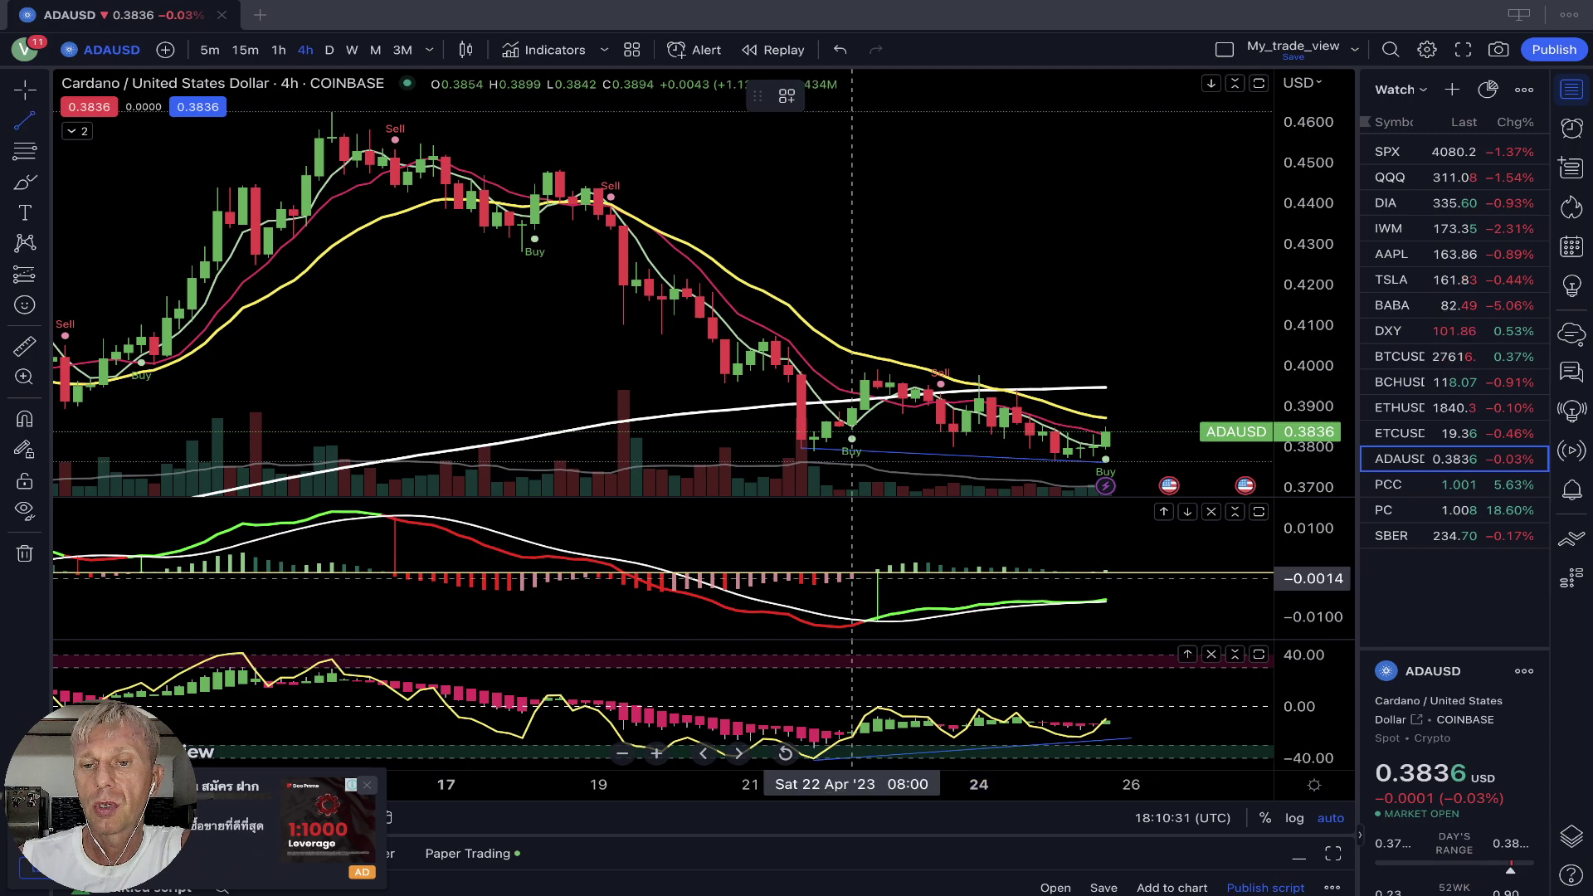
{"action": "left_click", "coordinate": [840, 632]}
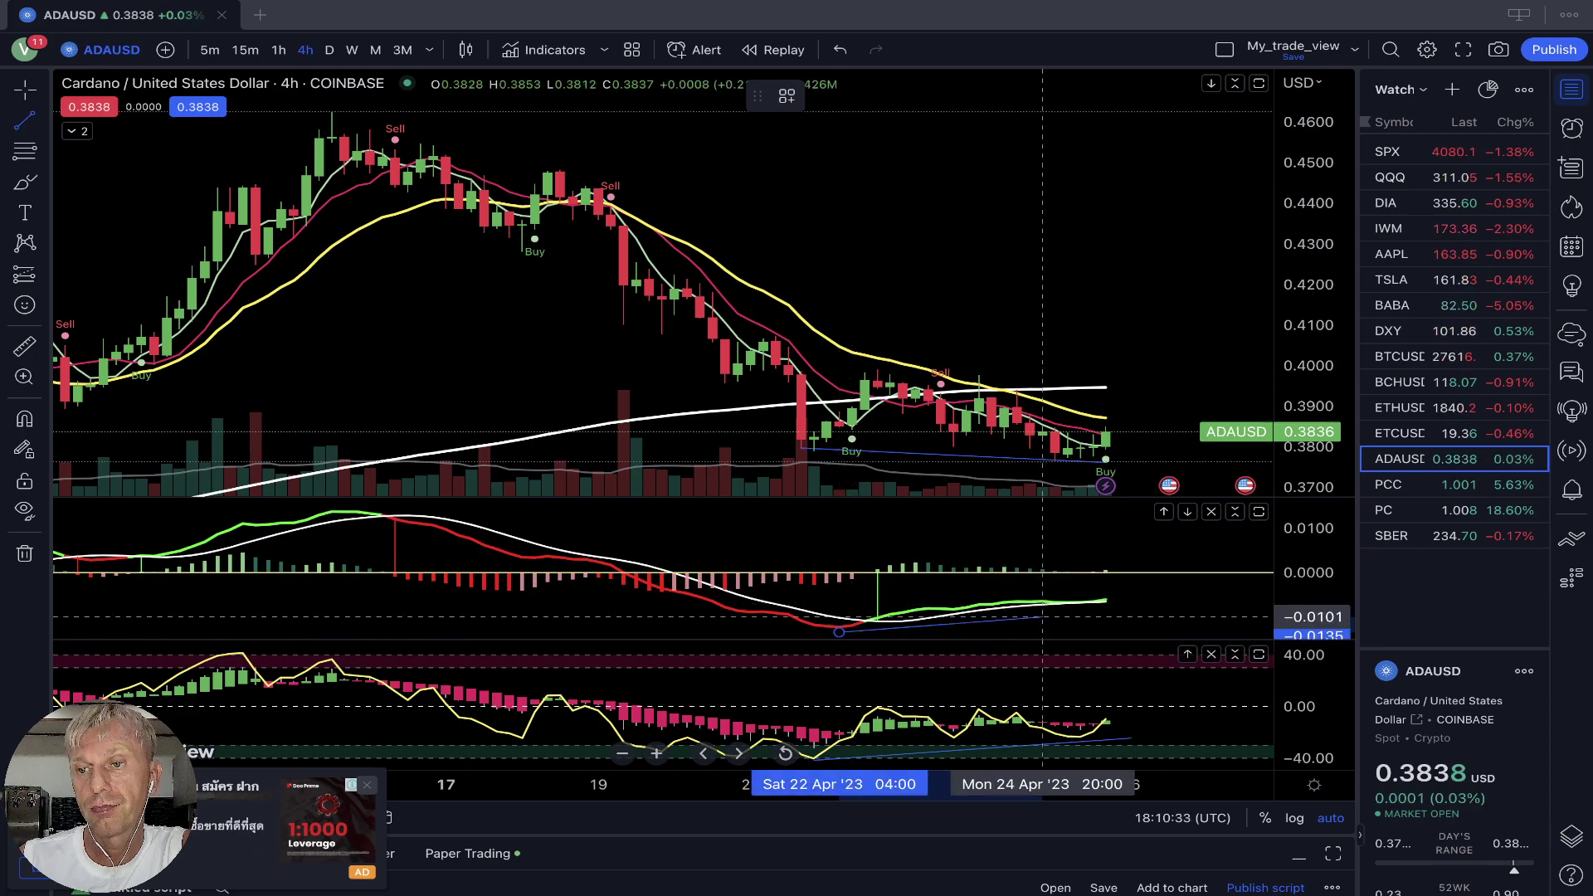
{"action": "left_click", "coordinate": [1131, 608]}
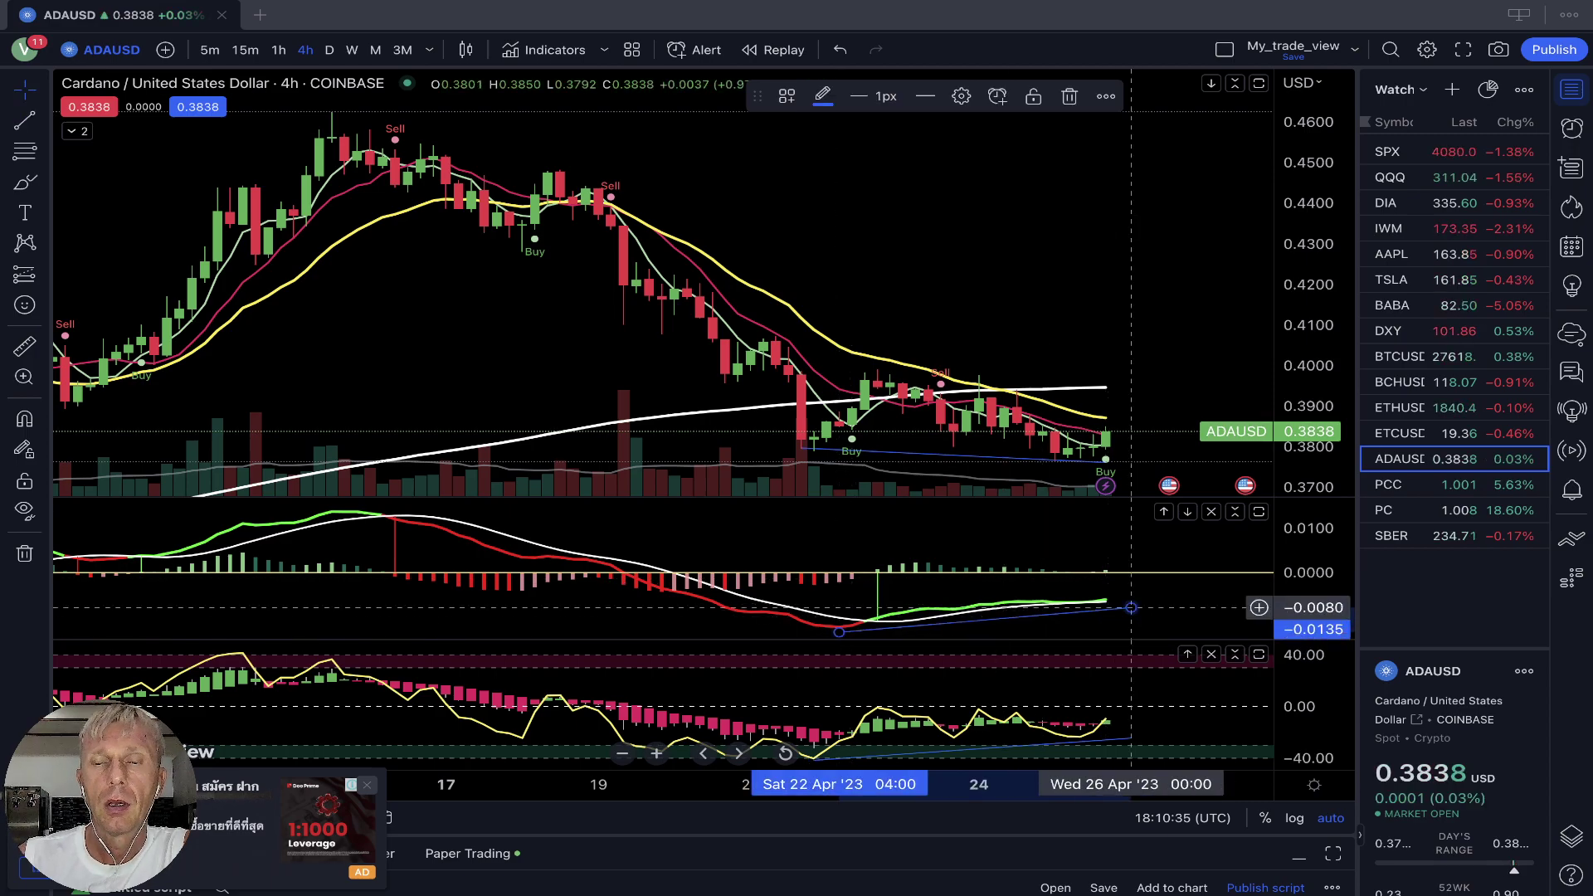
Step: Review the ADAUSD chart on the 1-hour interval and open BTCUSD on the daily interval
{"action": "left_click", "coordinate": [279, 49]}
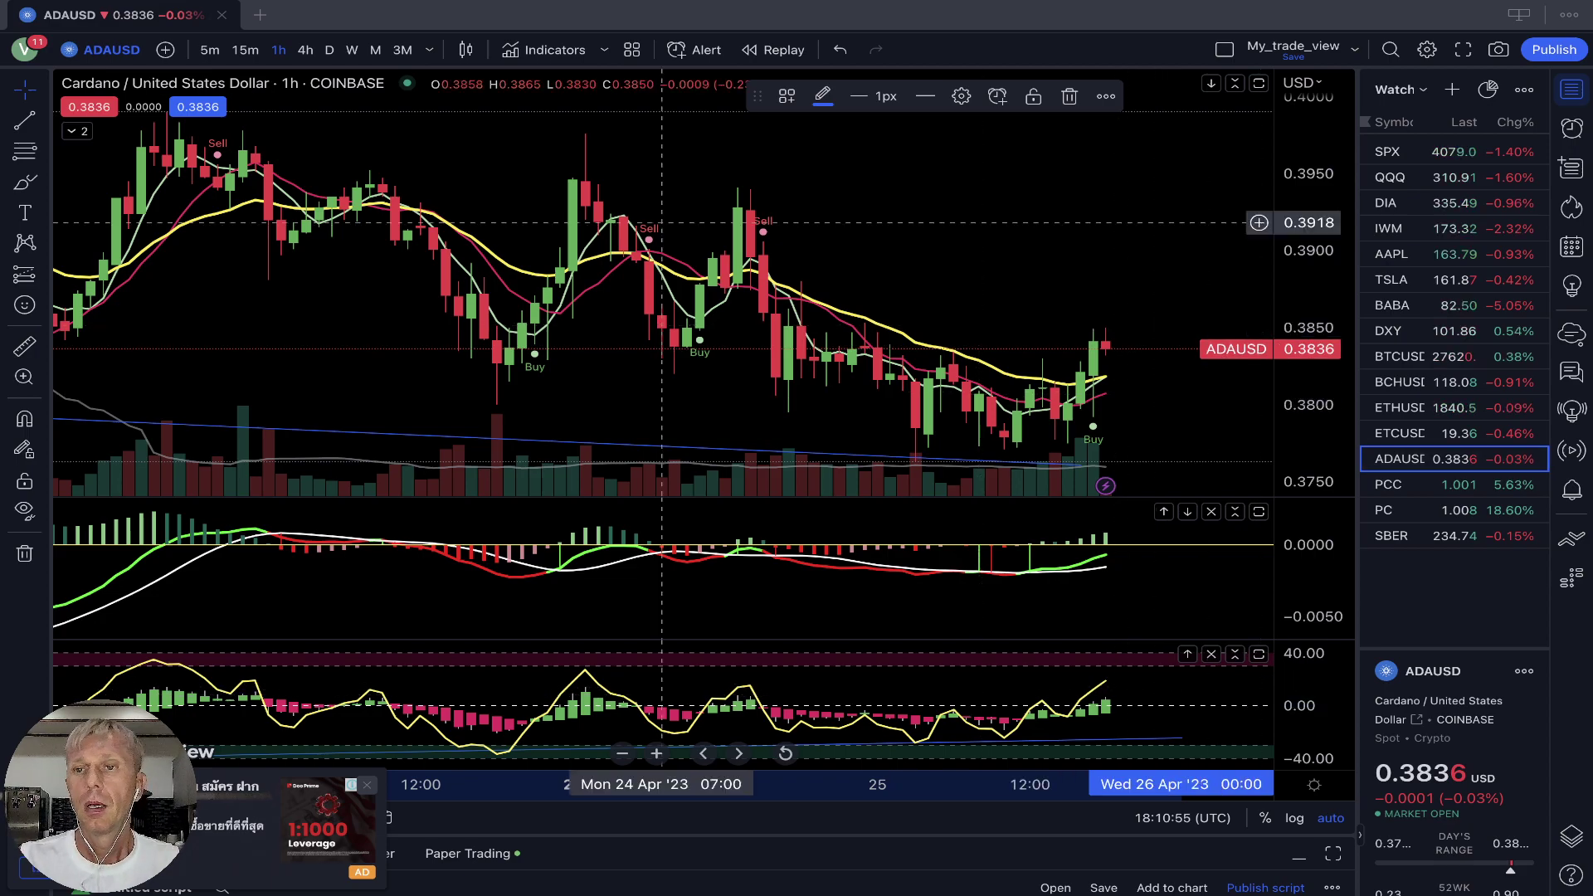
{"action": "left_click", "coordinate": [329, 49]}
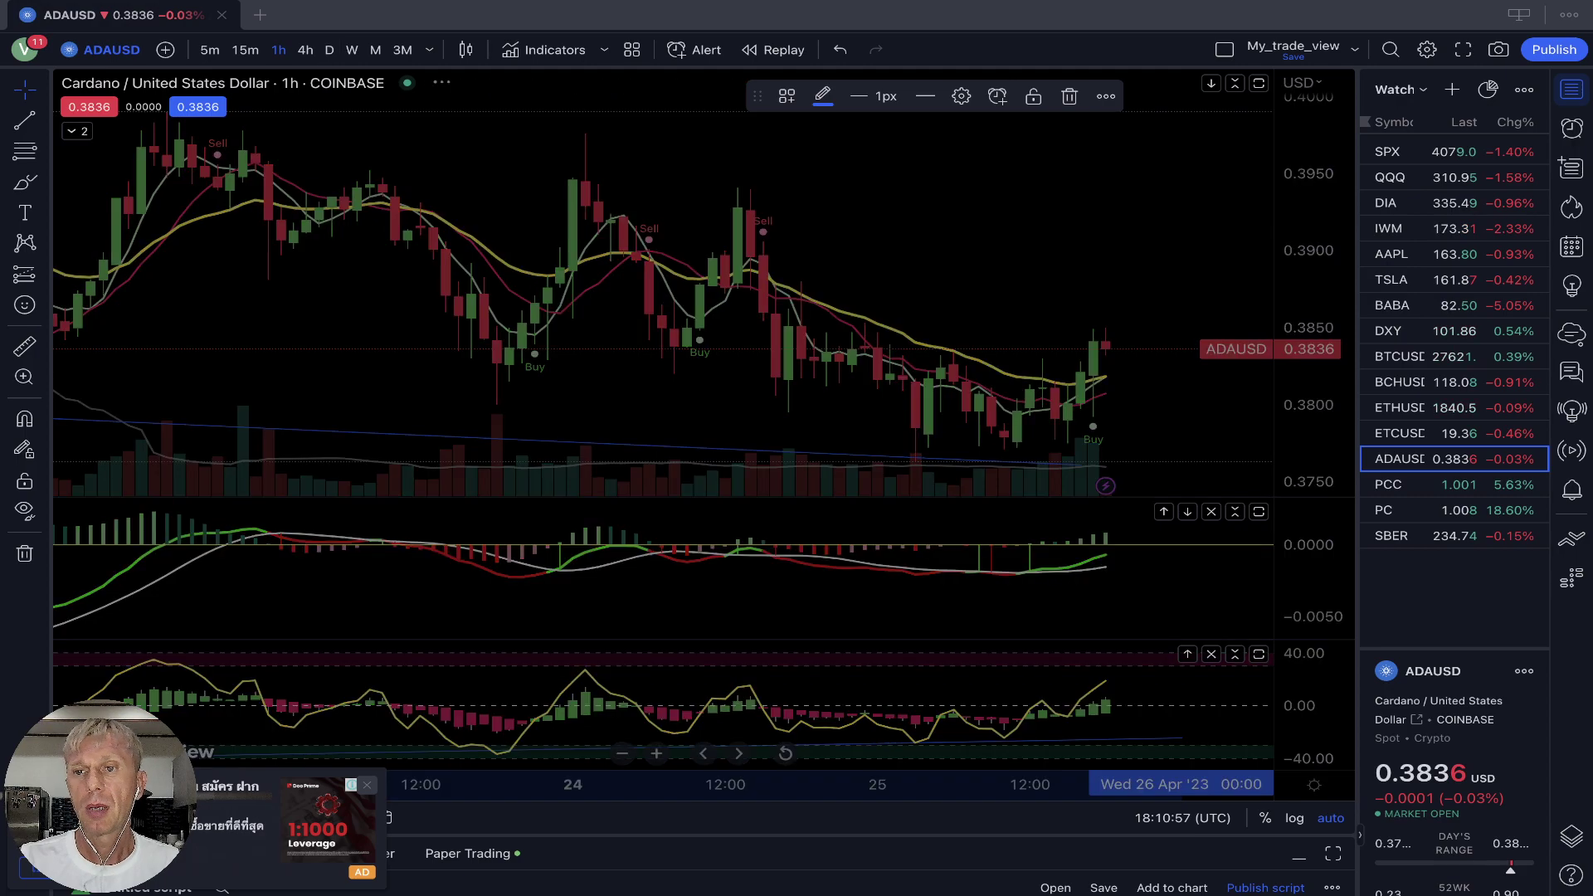
{"action": "left_click", "coordinate": [1403, 356]}
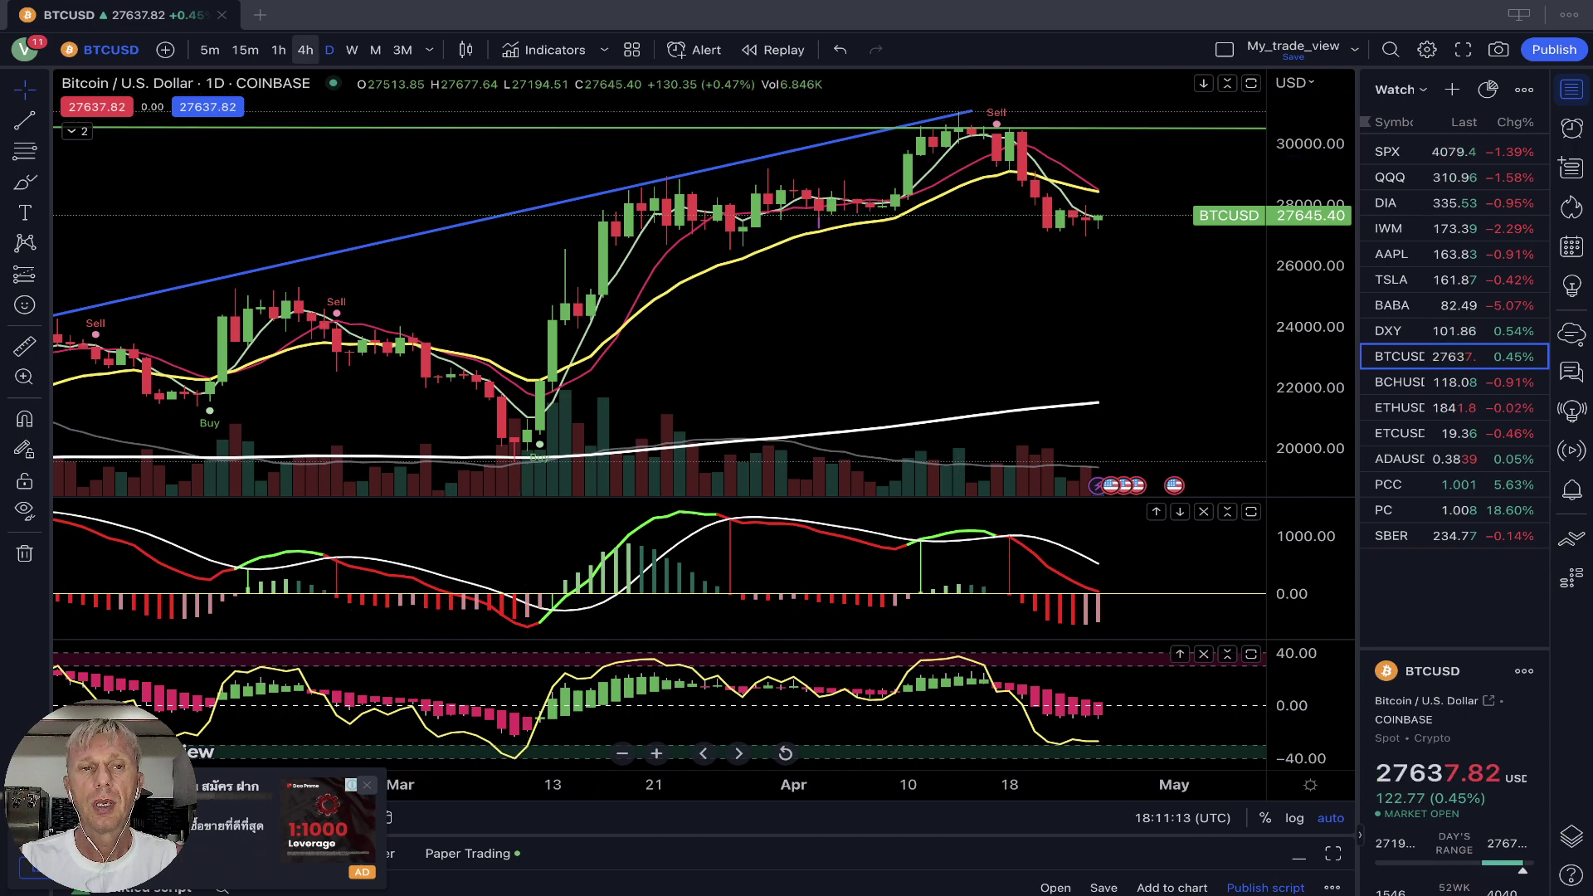
Step: On the BTCUSD 4-hour chart, draw a price trend line from 21 Apr 16:00 at about 27193.59 to 25 Apr 04:00 at about 26904.54
{"action": "left_click", "coordinate": [306, 50]}
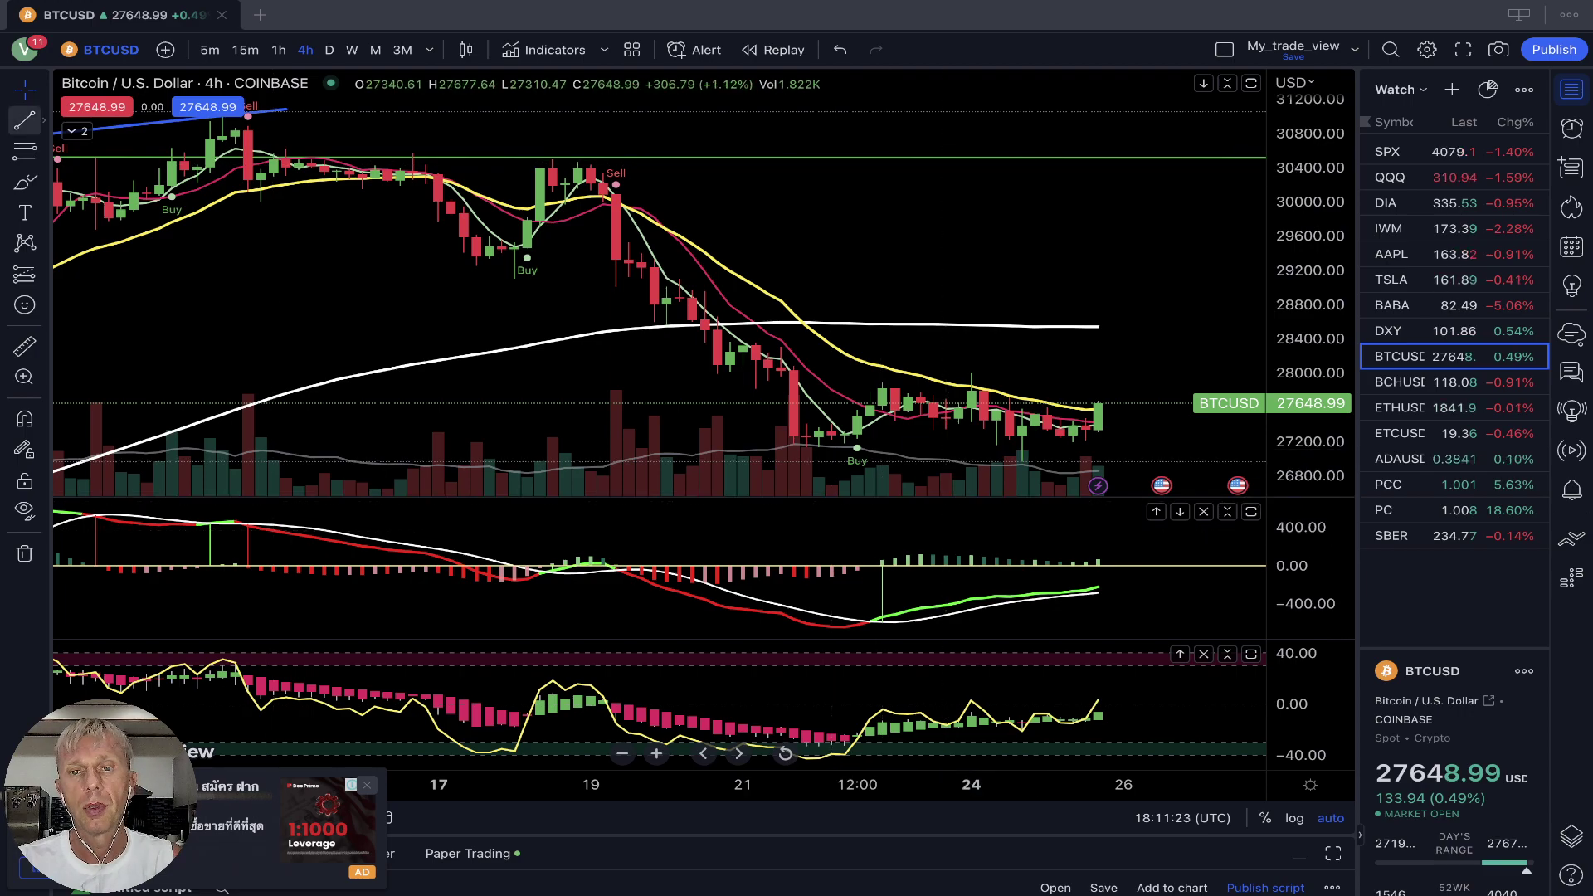
{"action": "left_click", "coordinate": [25, 120]}
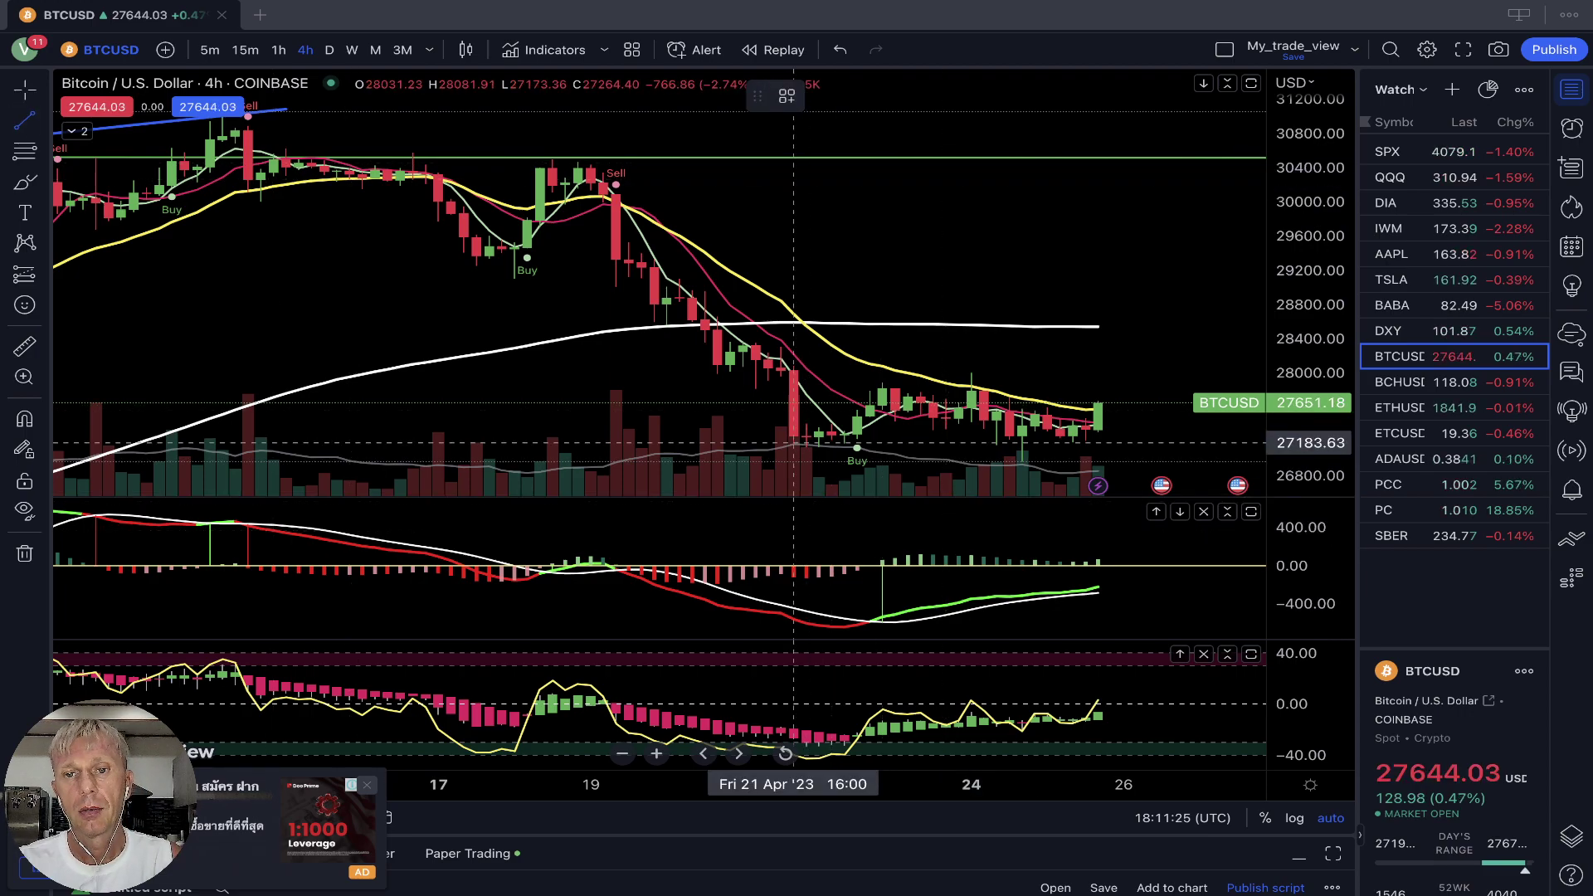
{"action": "left_click", "coordinate": [794, 442]}
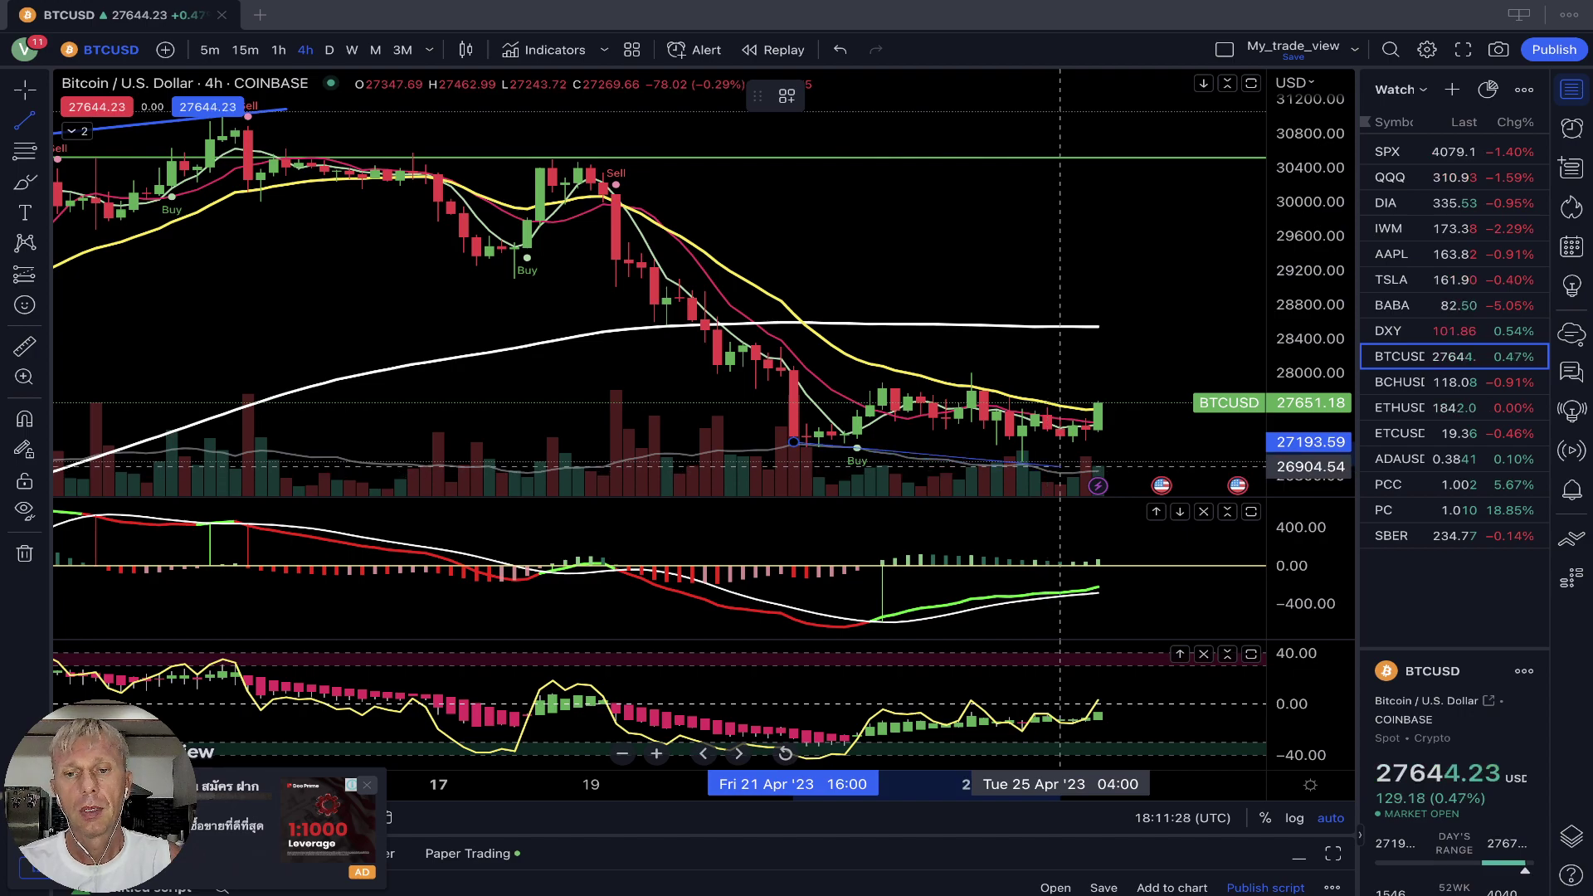
{"action": "left_click", "coordinate": [1061, 466]}
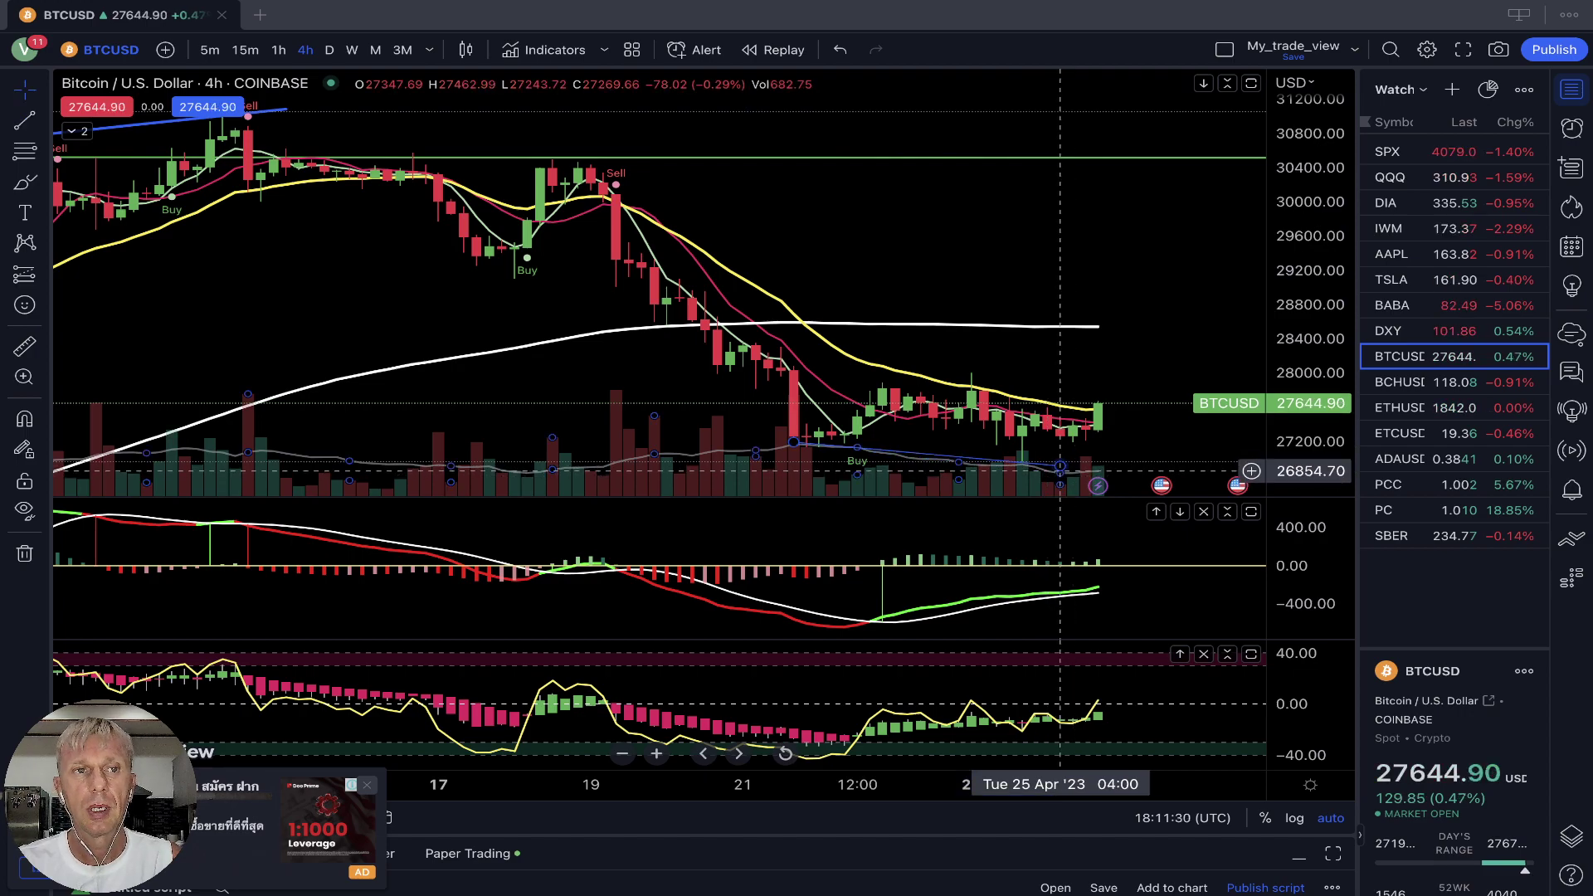
{"action": "left_click", "coordinate": [1073, 471]}
Step: Draw rising BTCUSD trend lines under the lowest pane's oscillator (about −42.70 to −7.29) and under the MACD line (about −671.50 to −314.48)
{"action": "key", "text": "alt+t"}
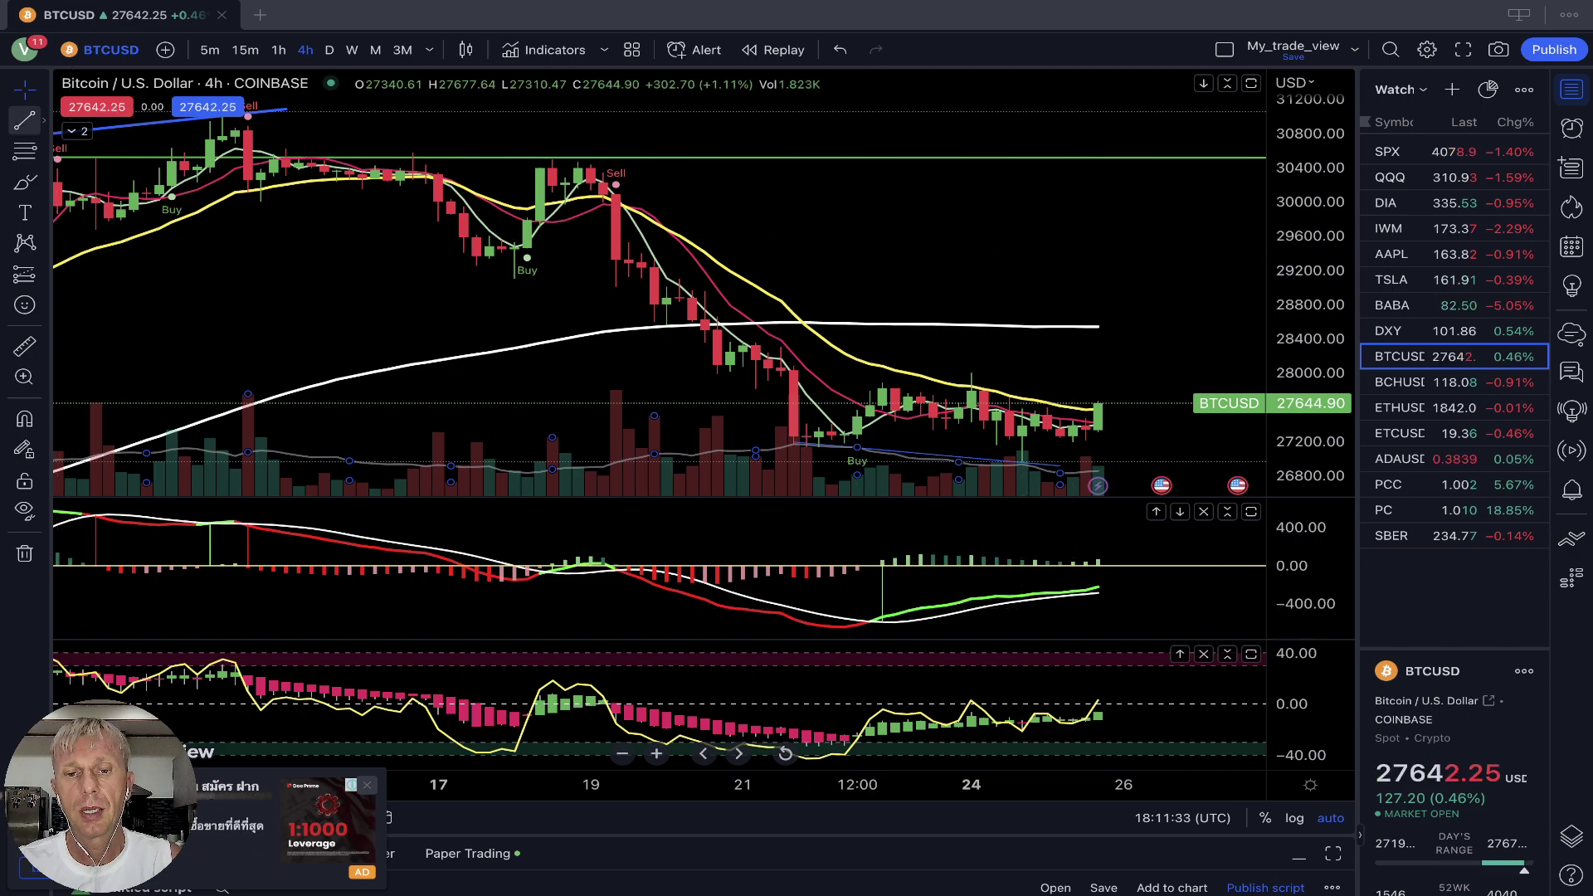
{"action": "left_click", "coordinate": [844, 758]}
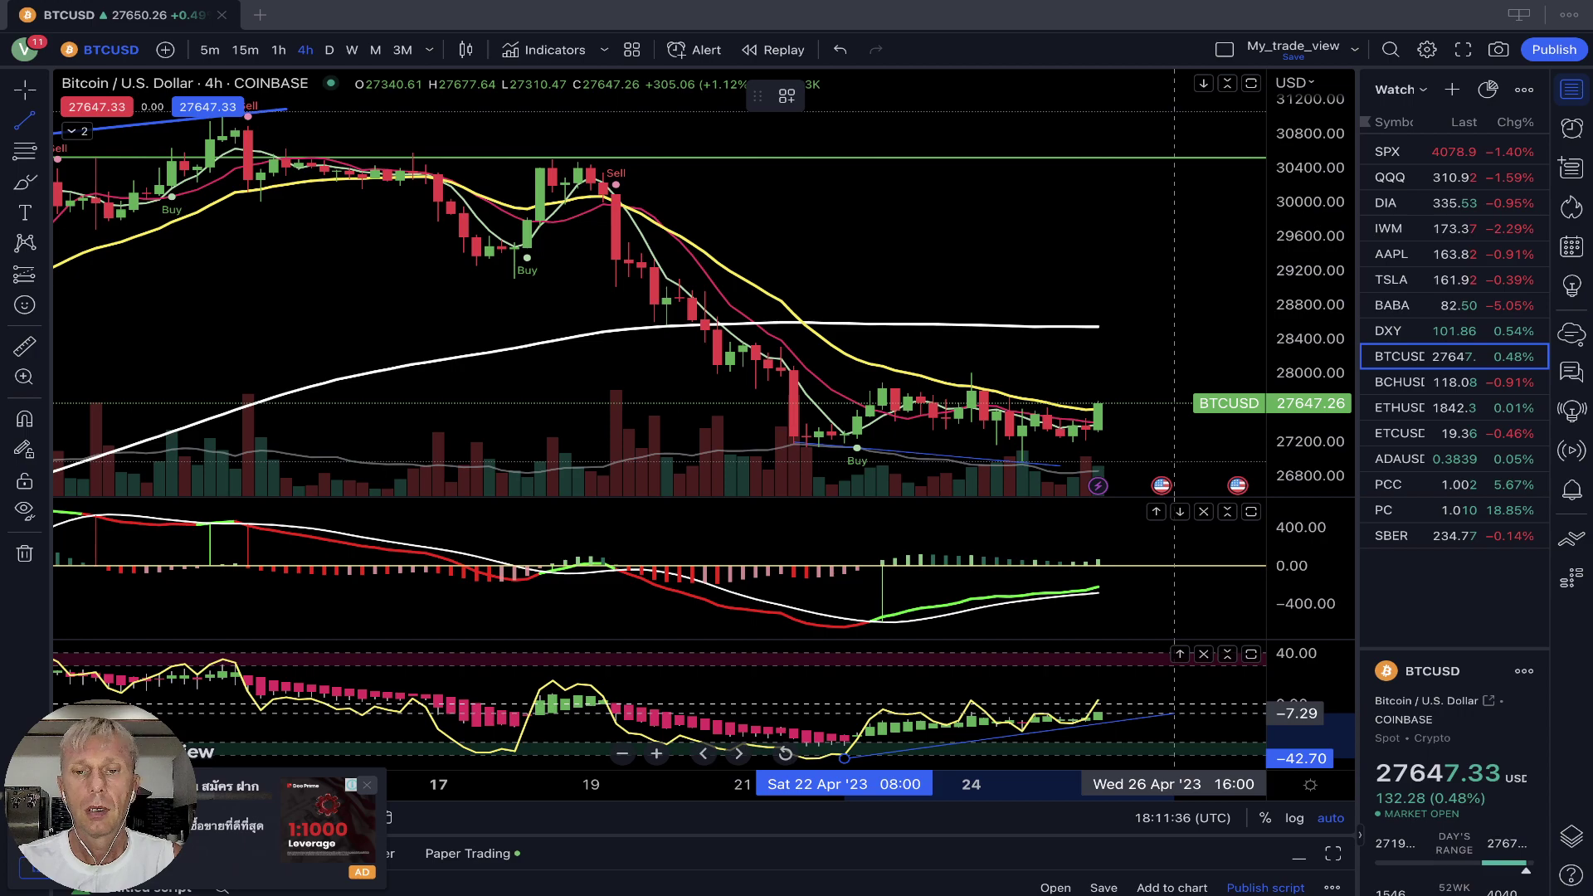
{"action": "left_click", "coordinate": [1174, 713]}
{"action": "key", "text": "alt+t"}
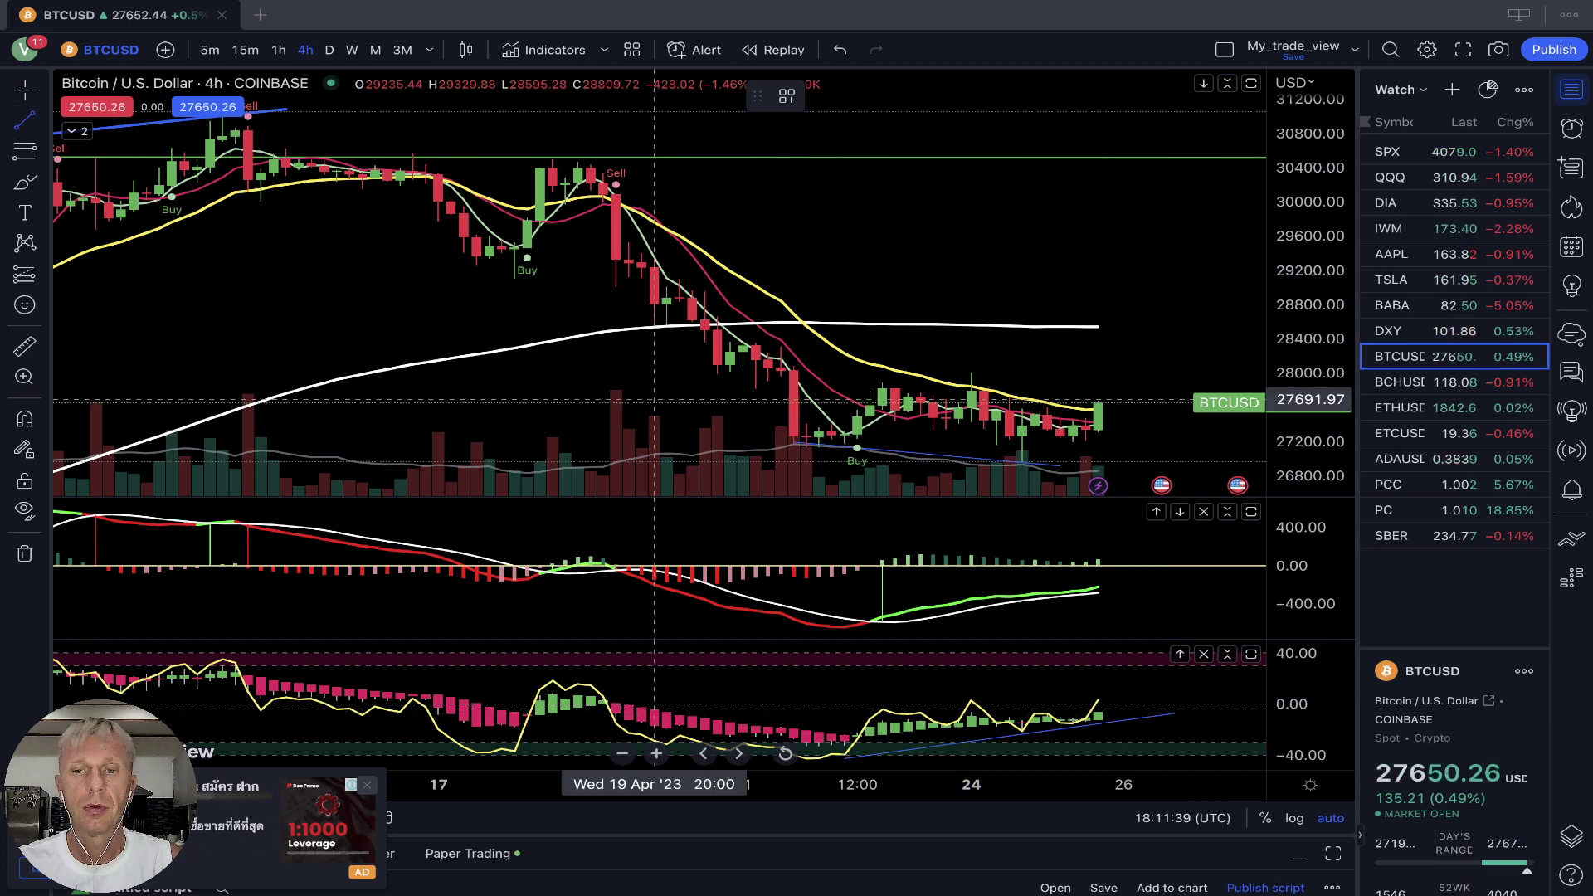
{"action": "left_click", "coordinate": [882, 630]}
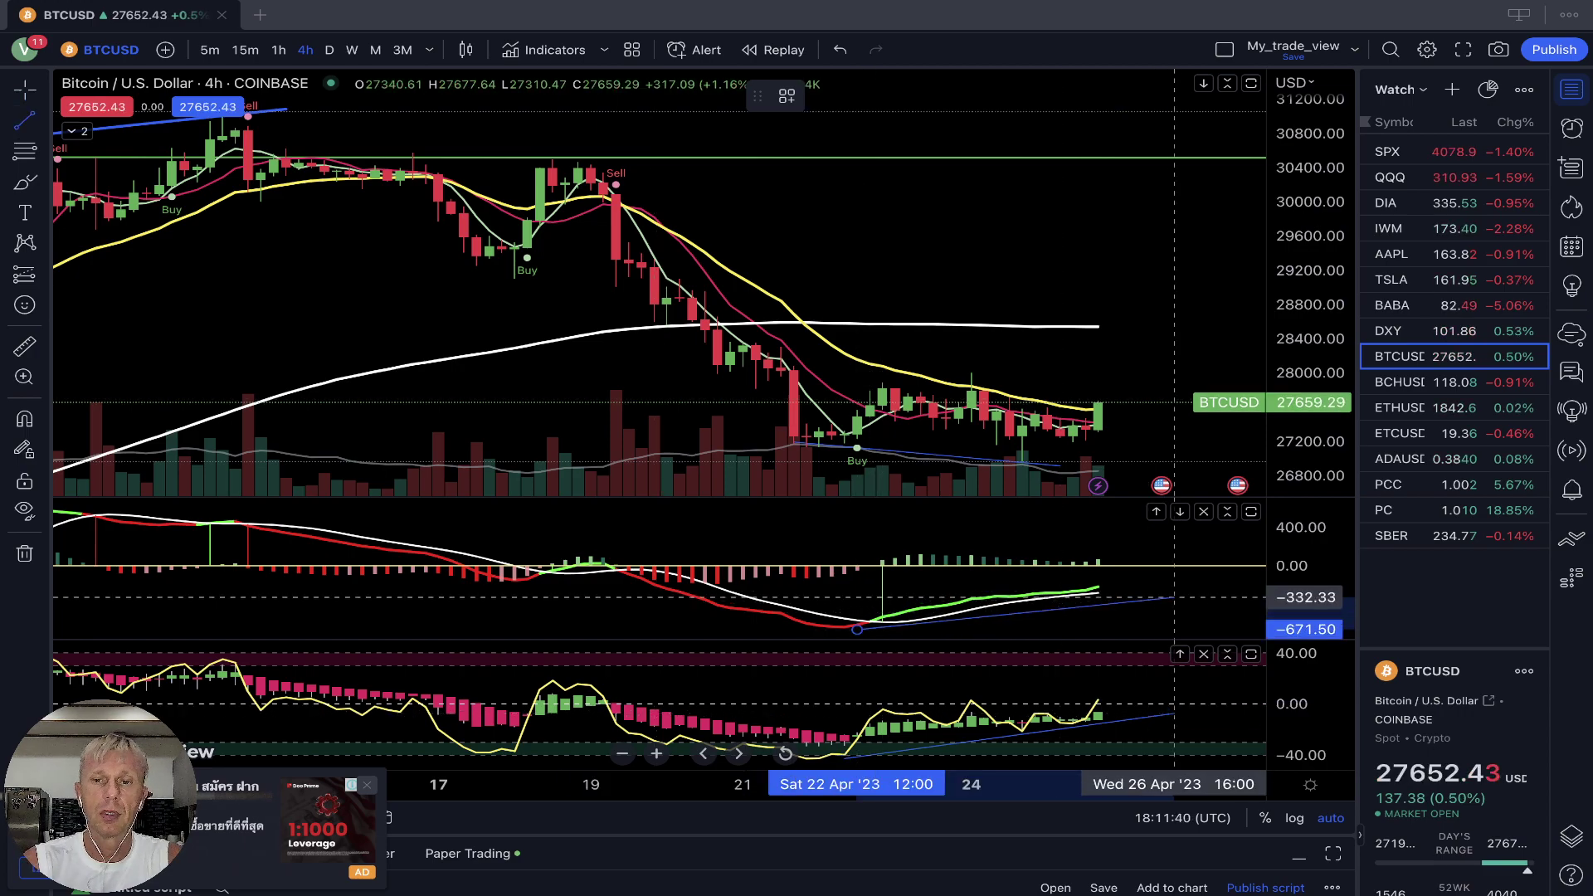
{"action": "left_click", "coordinate": [1174, 596]}
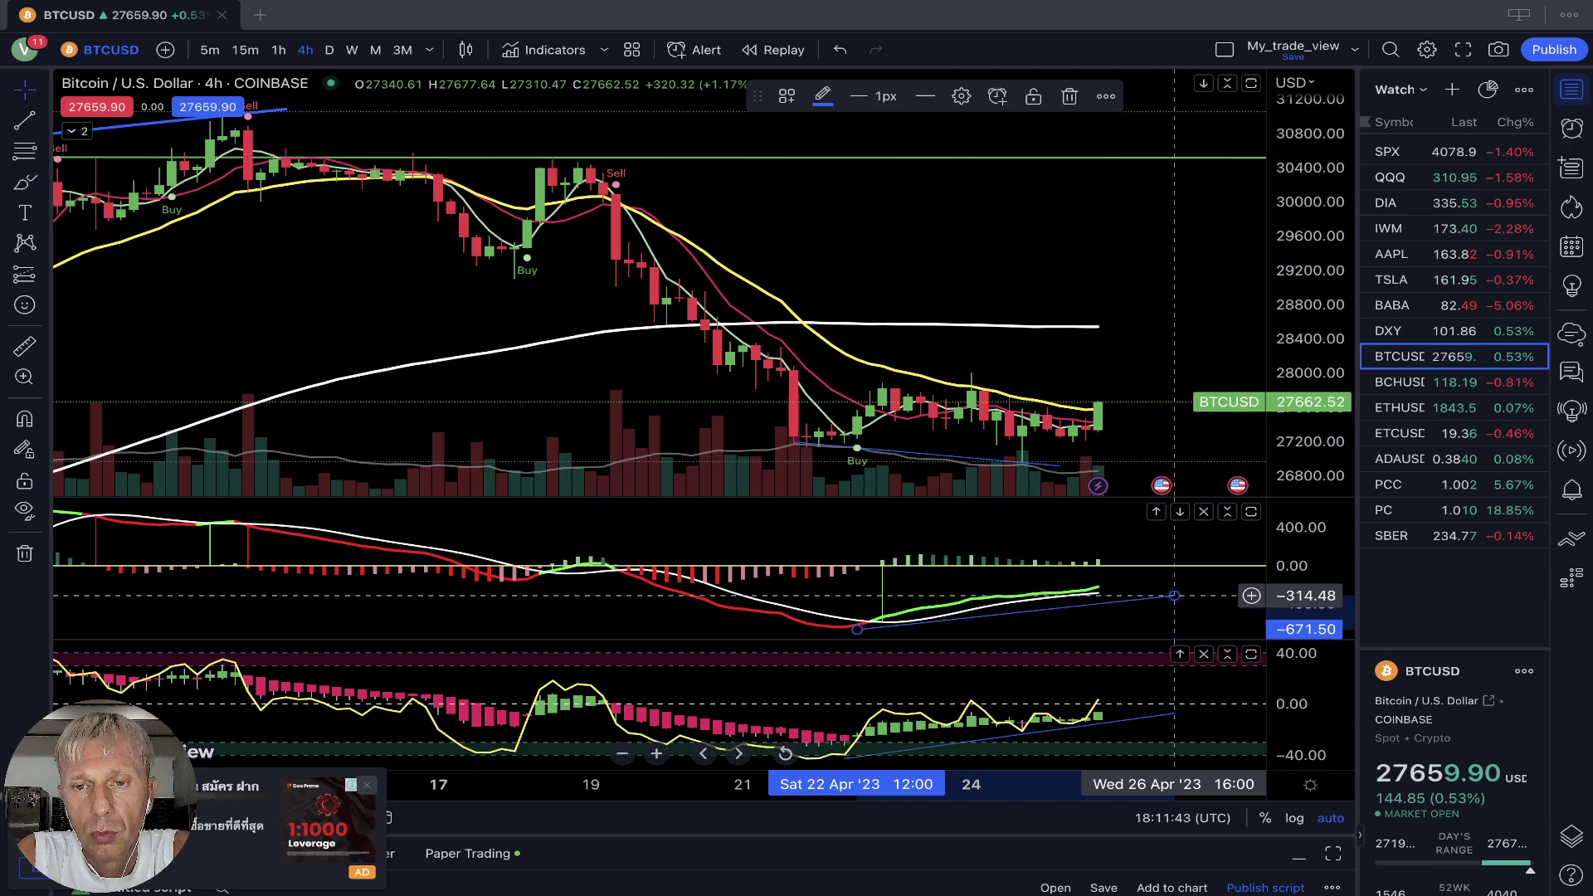